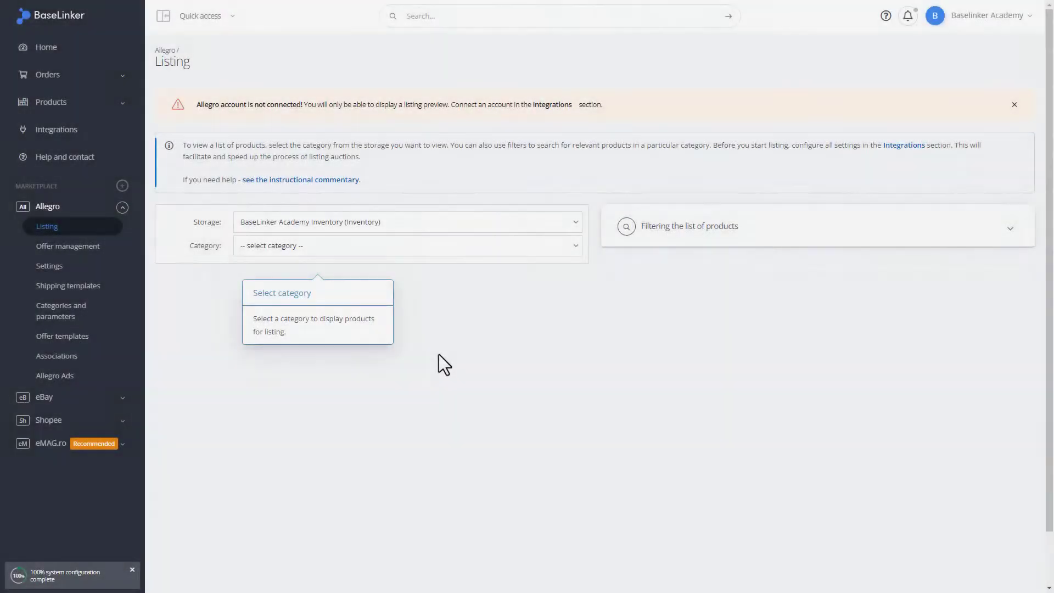
Step: Open the Allegro listing form for BaseLinker Product 1 from Test Category 1 without productization
left_click(480, 247)
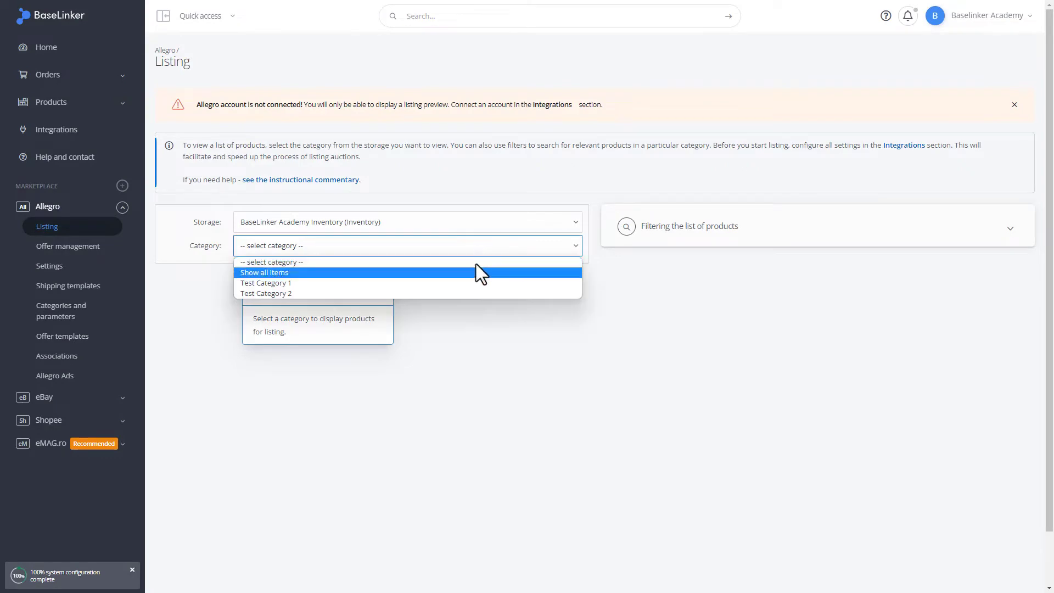
left_click(470, 285)
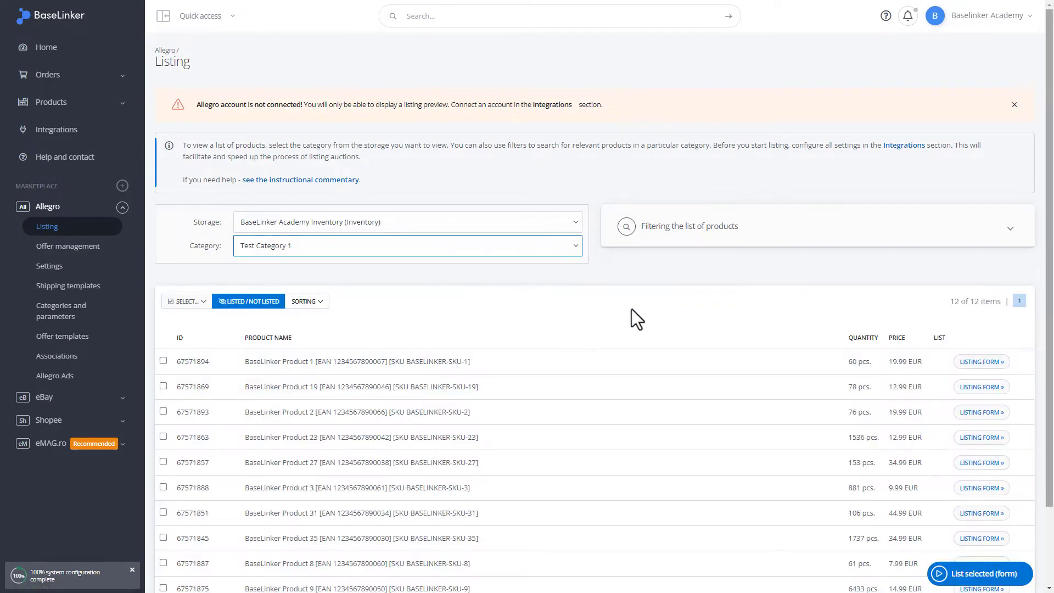
left_click(995, 362)
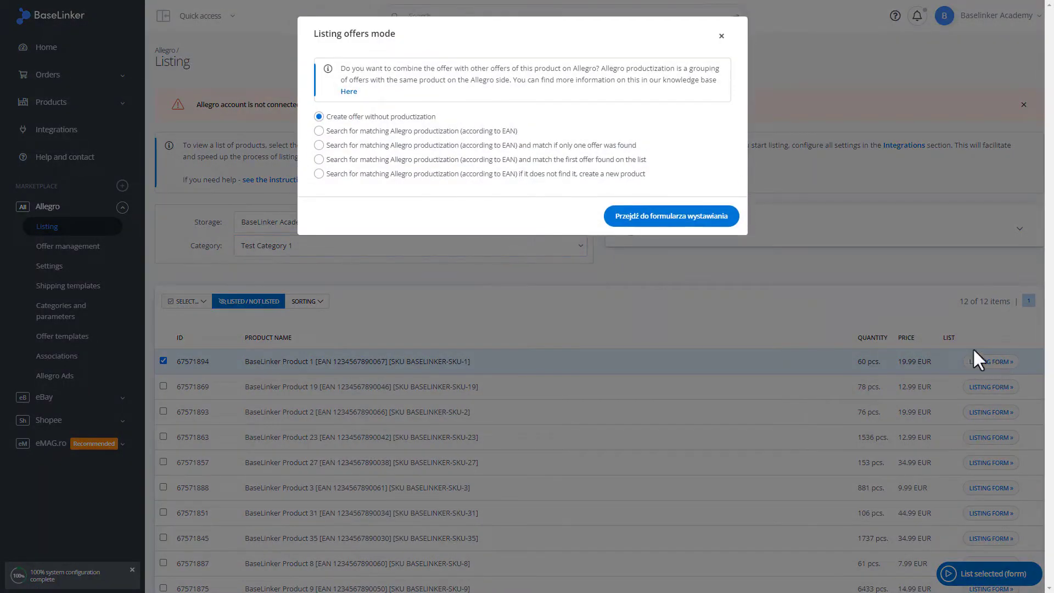
left_click(682, 218)
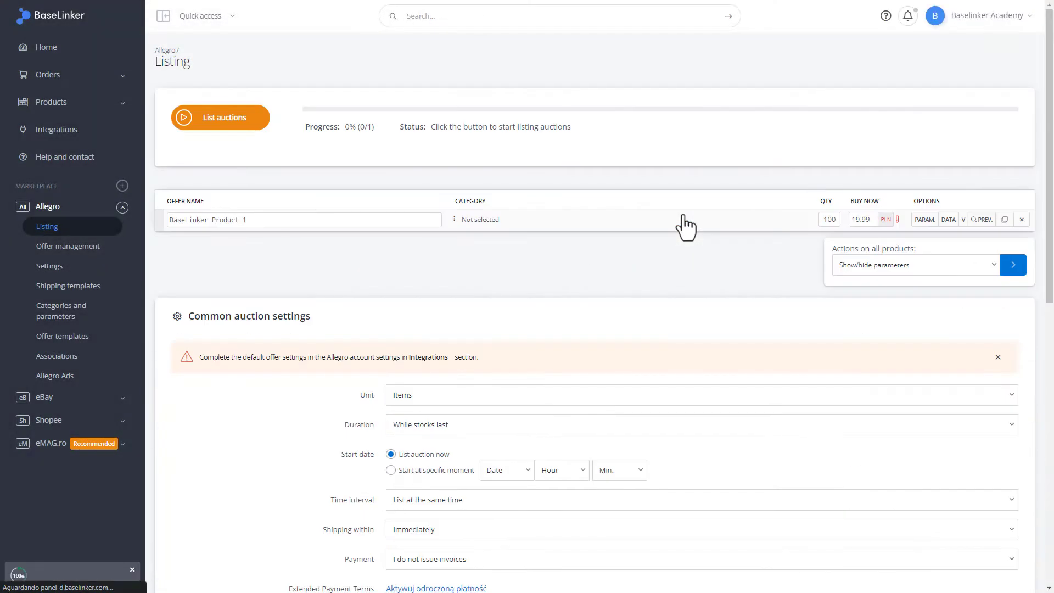
Step: Set the offer category to Komputery/Drukarki i skanery/Skanery/Do filmów and review its parameters
left_click(494, 219)
left_click(519, 222)
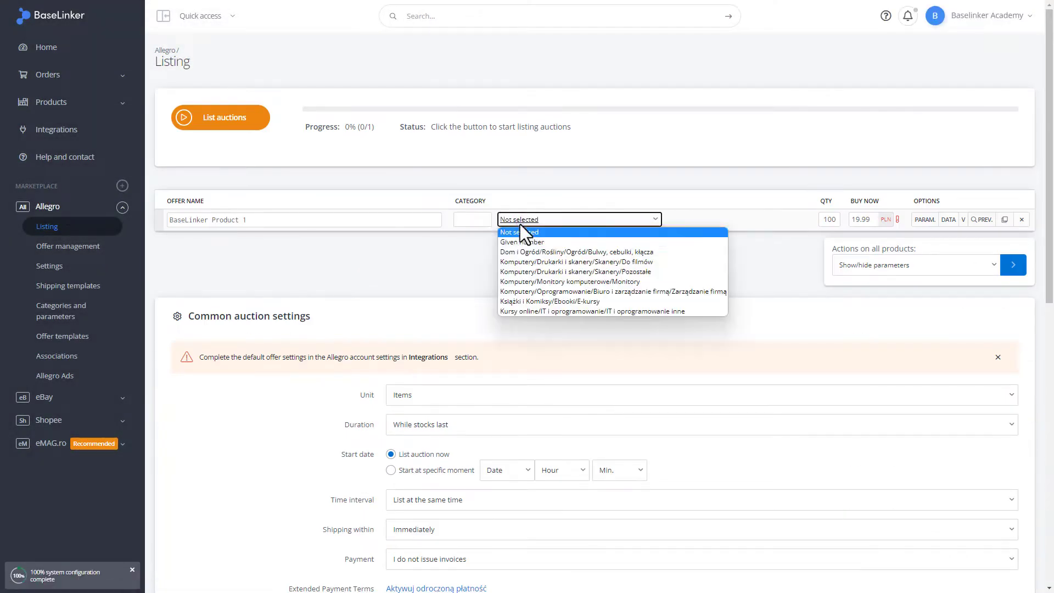
left_click(528, 262)
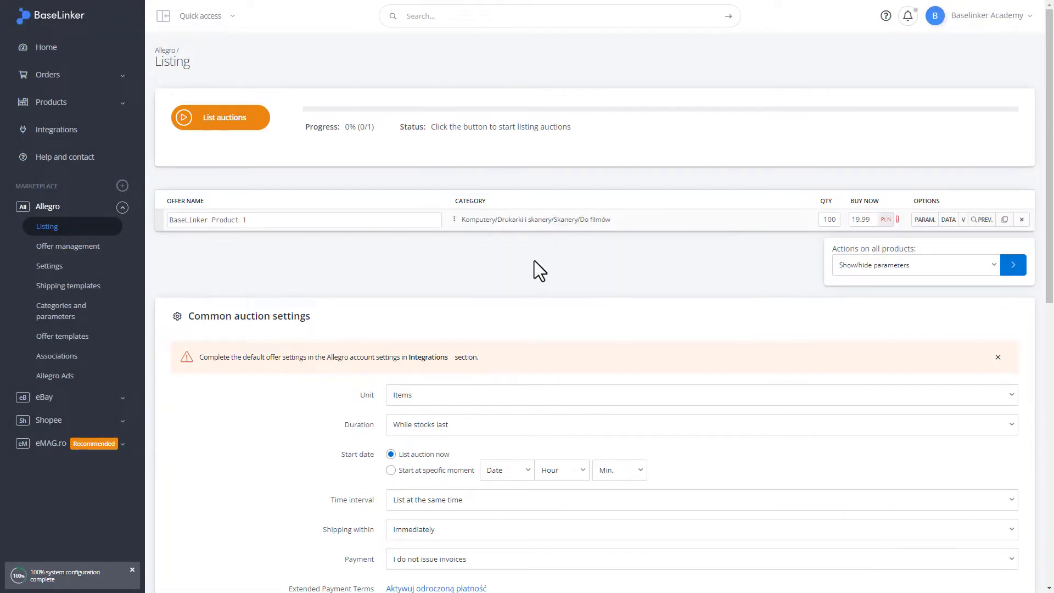
left_click(923, 221)
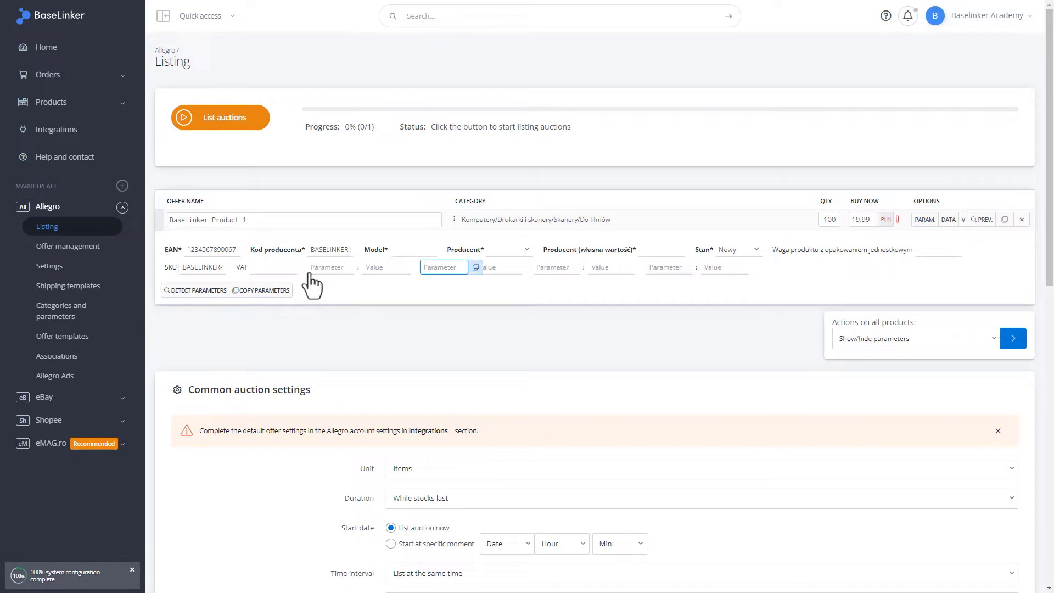
key("Tab")
key("Tab")
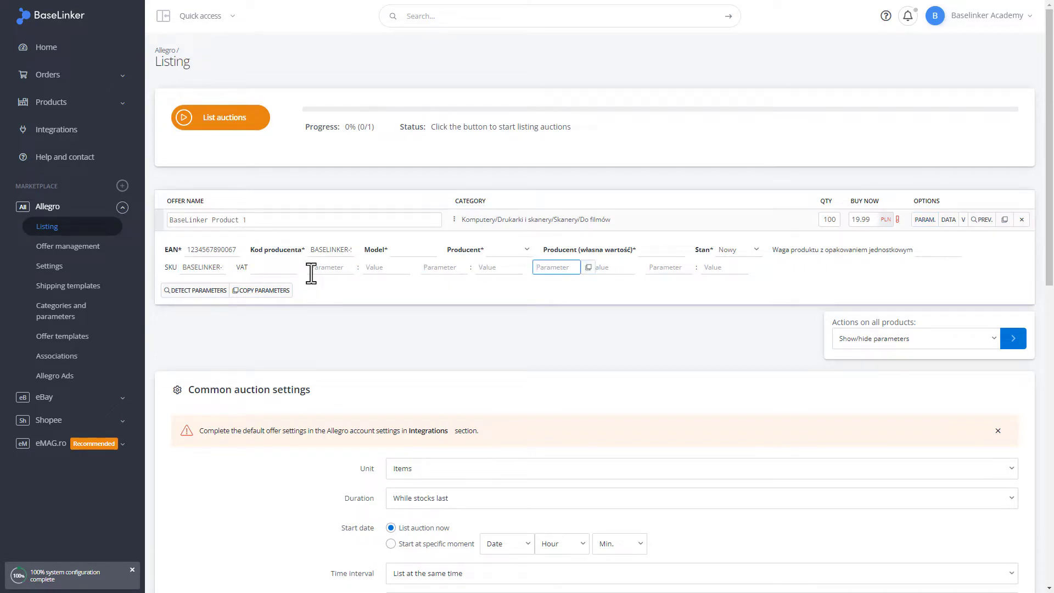
key("Tab")
key("Tab")
Step: Show Product 1's additional information and browse tags like category Test Category 1 and weight 2
left_click(947, 220)
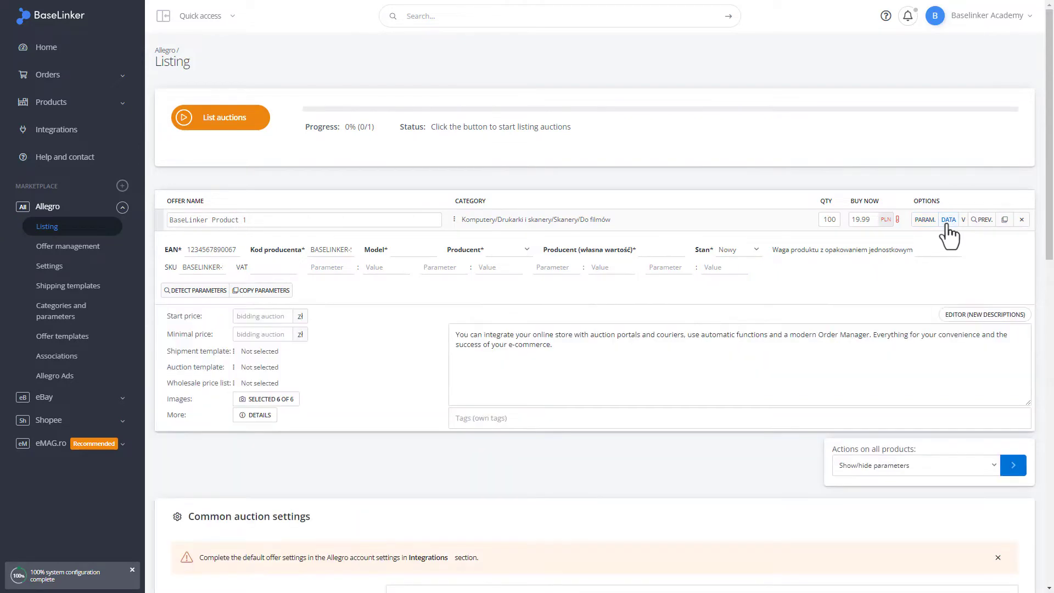
left_click(256, 416)
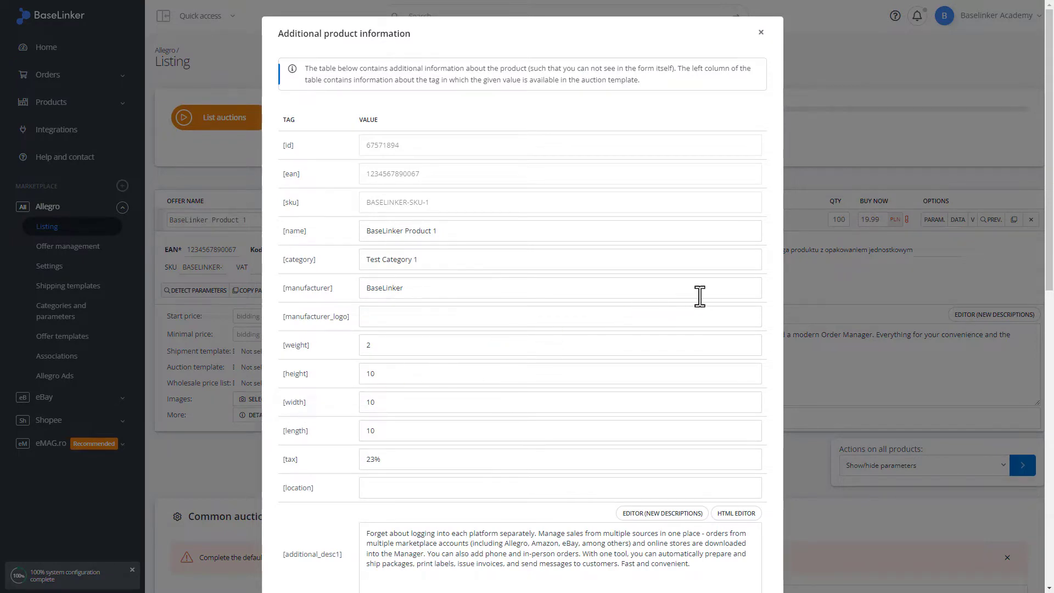
scroll(700, 296, "down", 1)
scroll(699, 296, "down", 5)
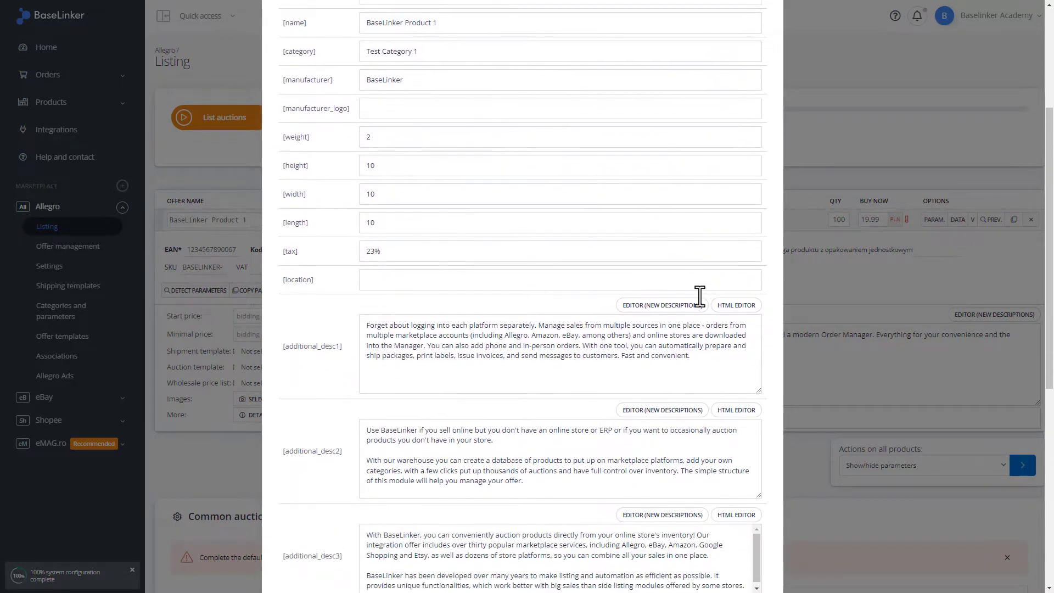
scroll(700, 309, "down", 5)
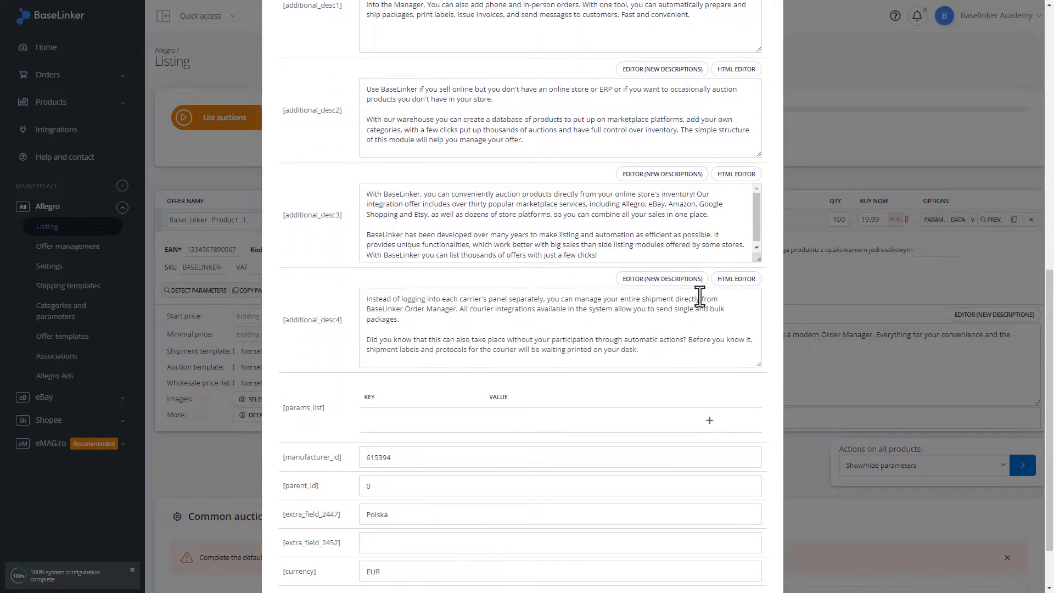
scroll(700, 296, "down", 2)
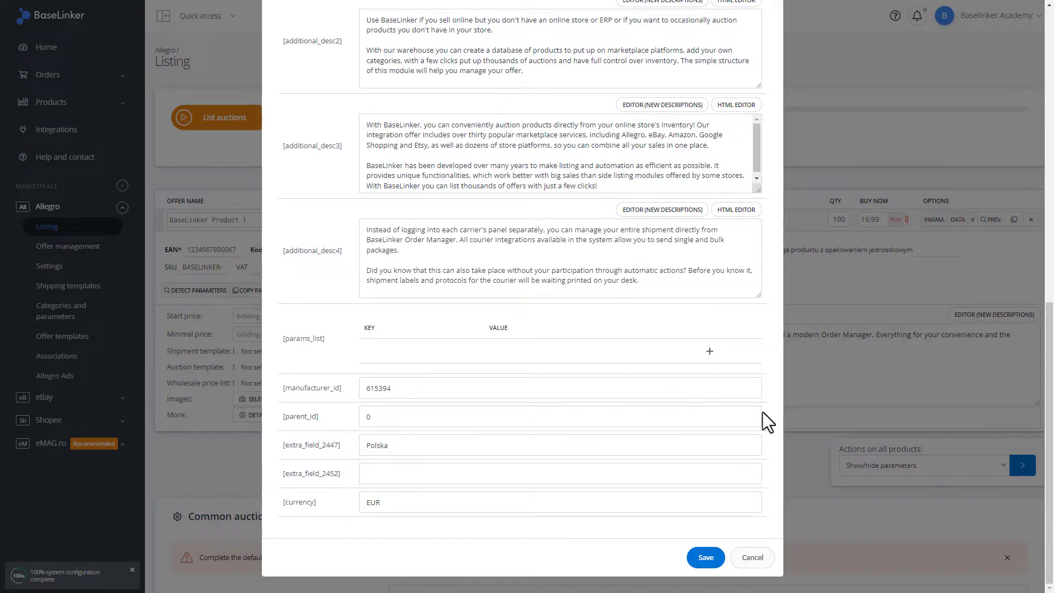
scroll(762, 412, "up", 4)
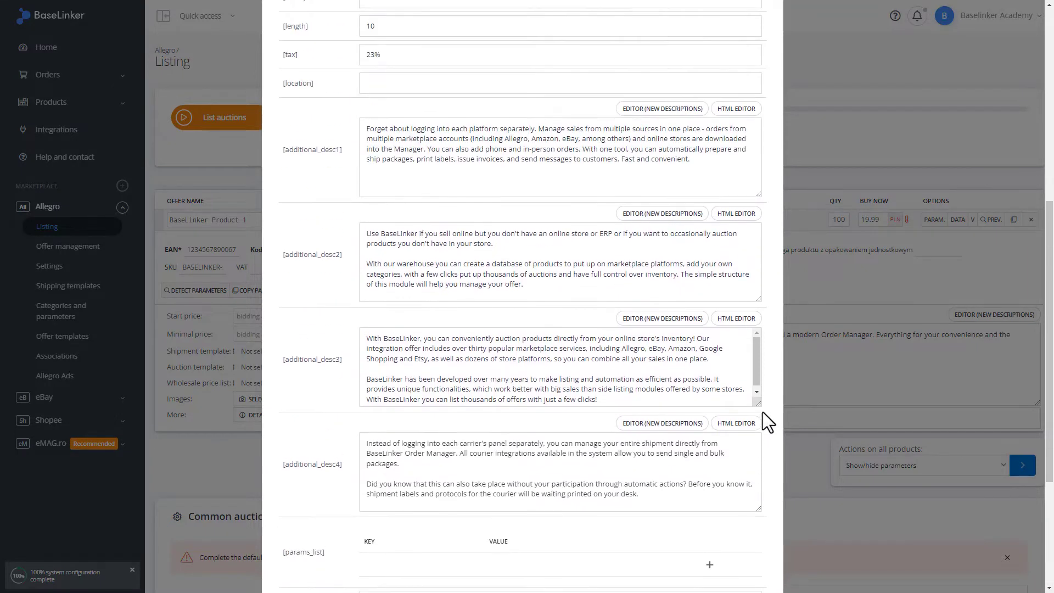
scroll(762, 412, "up", 5)
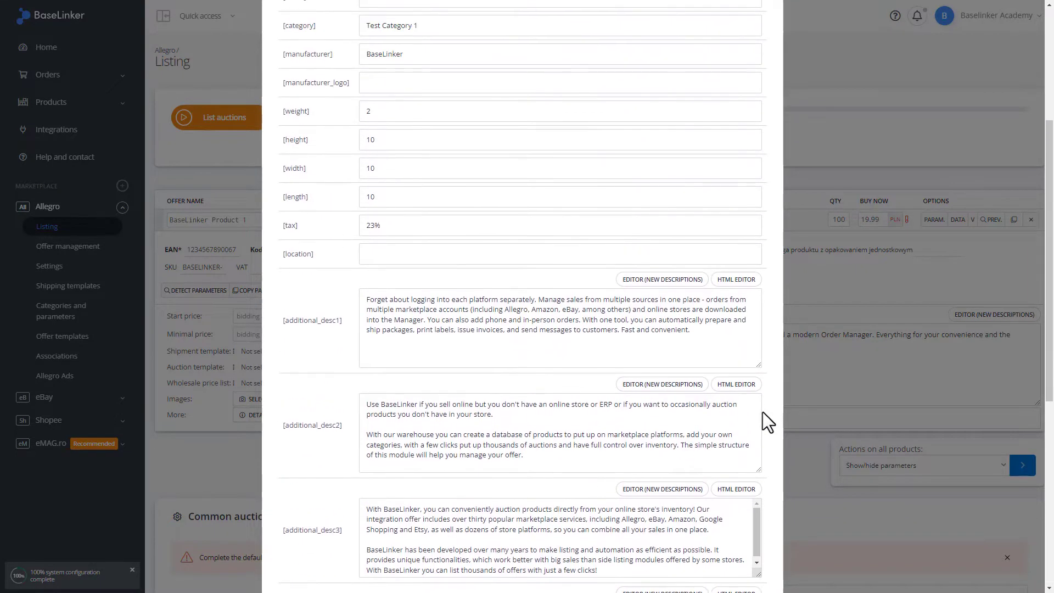
scroll(762, 413, "up", 2)
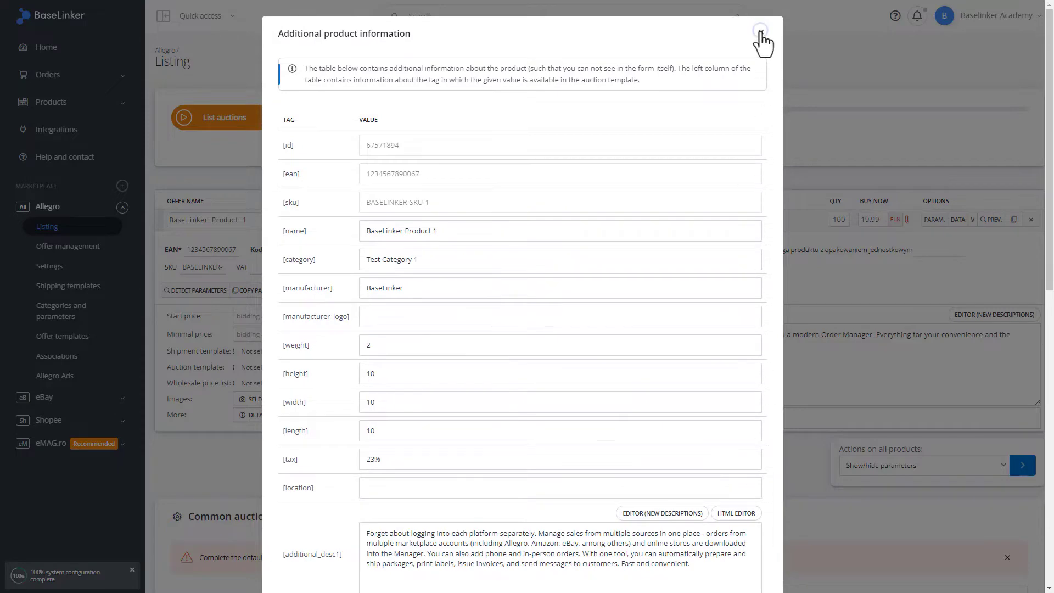
Step: Close the dialog, leave the unsaved listing form and show the Allegro parameter rules
left_click(761, 33)
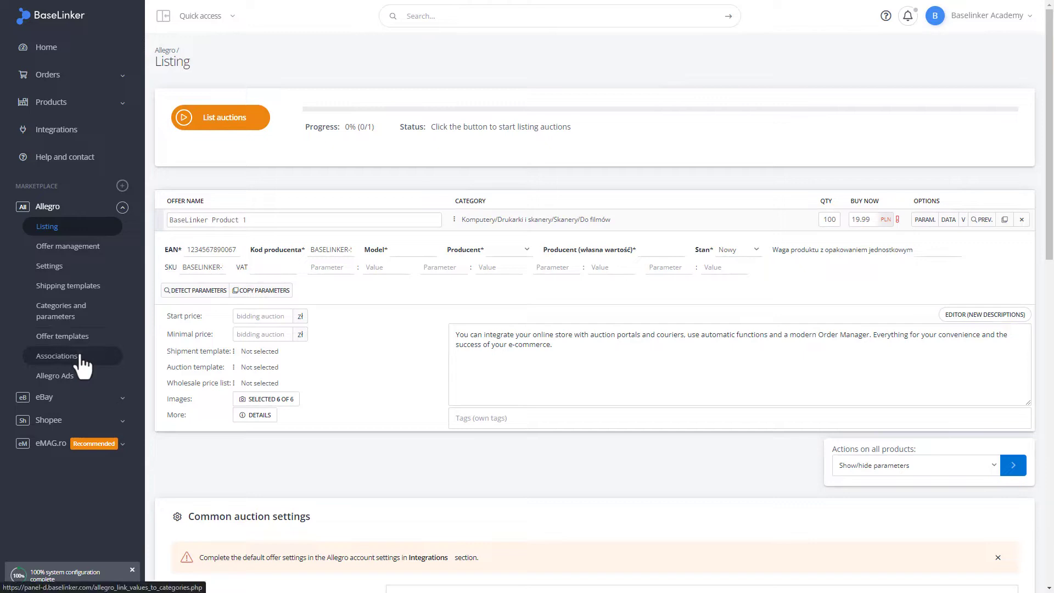
left_click(80, 312)
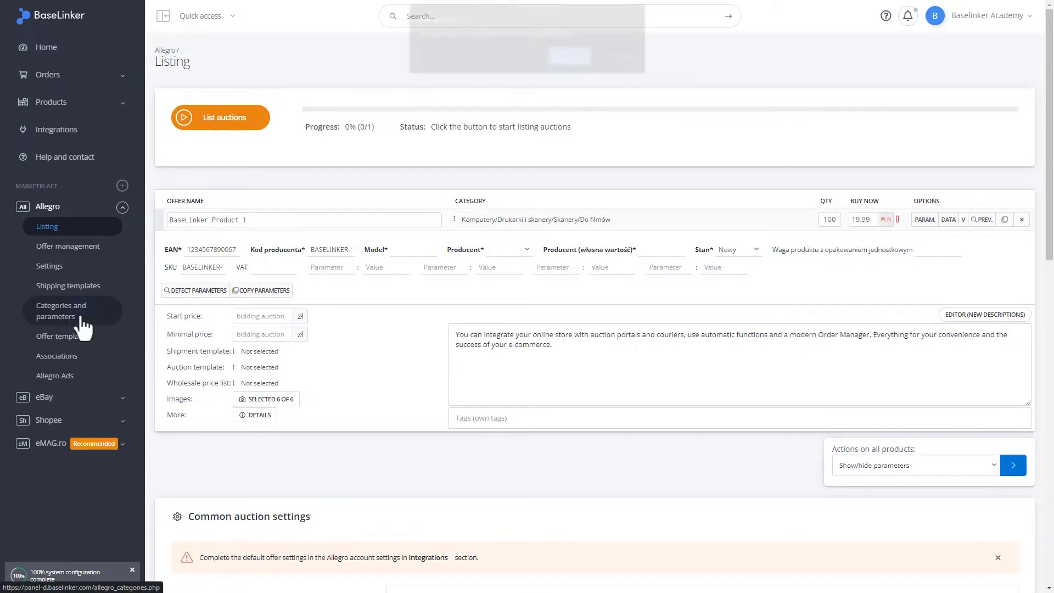
key("Return")
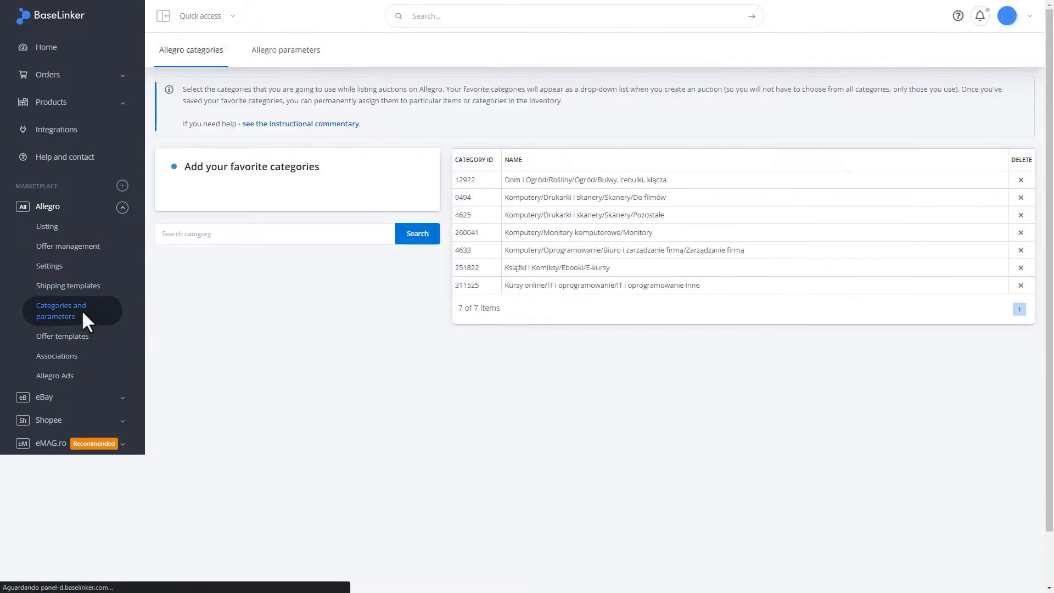
left_click(282, 53)
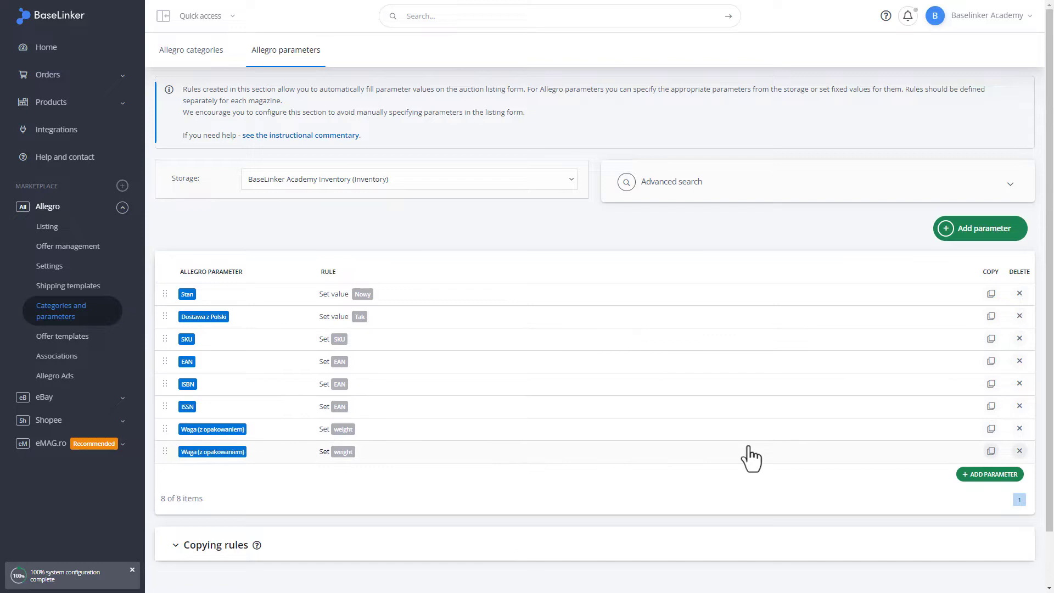
Step: Draft a new Allegro rule for Kod producenta using the Set SKU rule type
left_click(967, 477)
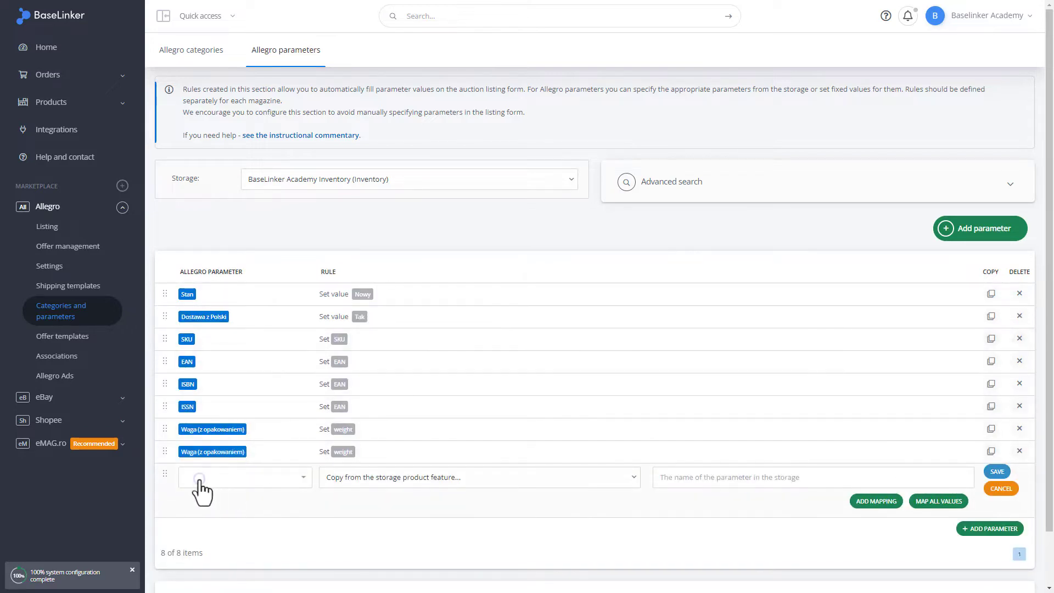
left_click(200, 481)
type("ko")
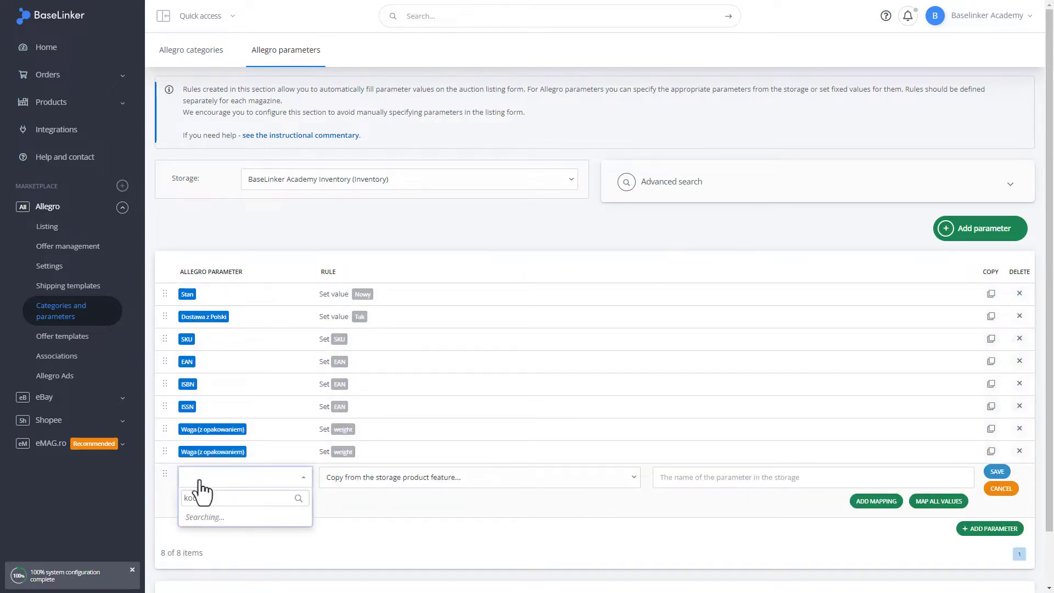
type("d pro")
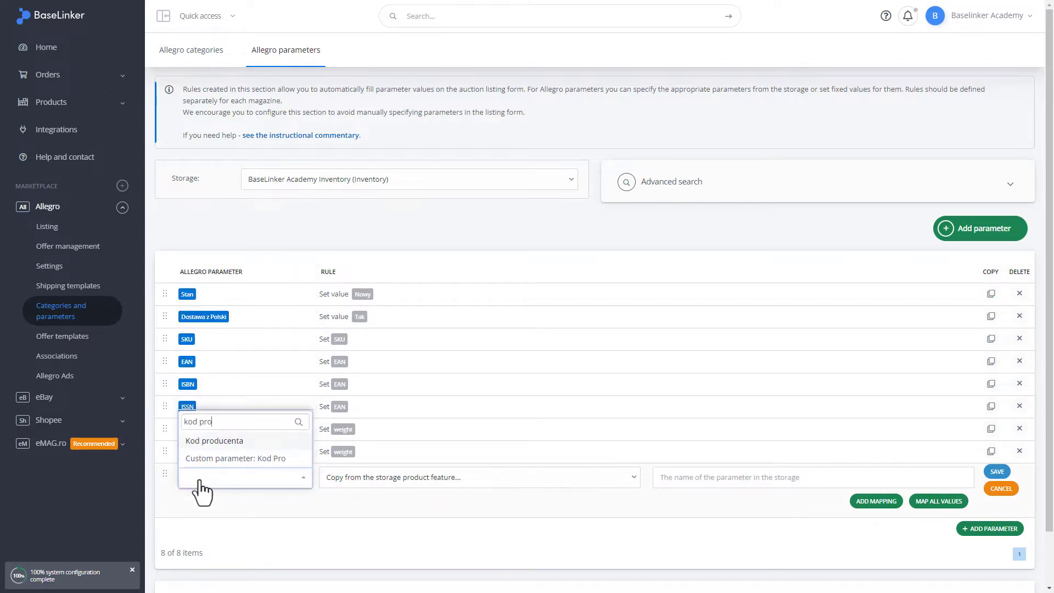
left_click(217, 442)
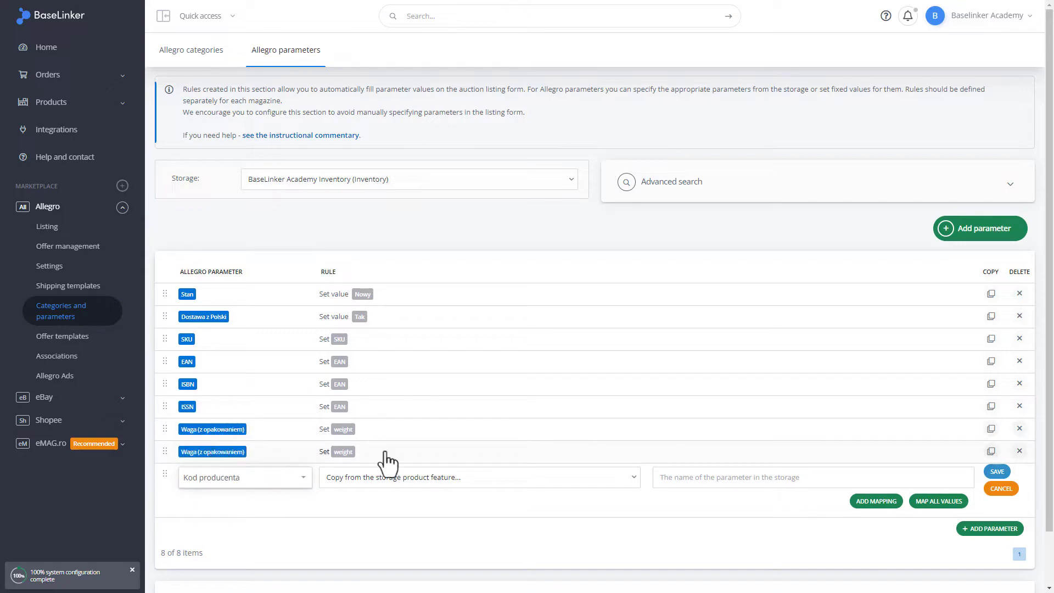
left_click(476, 478)
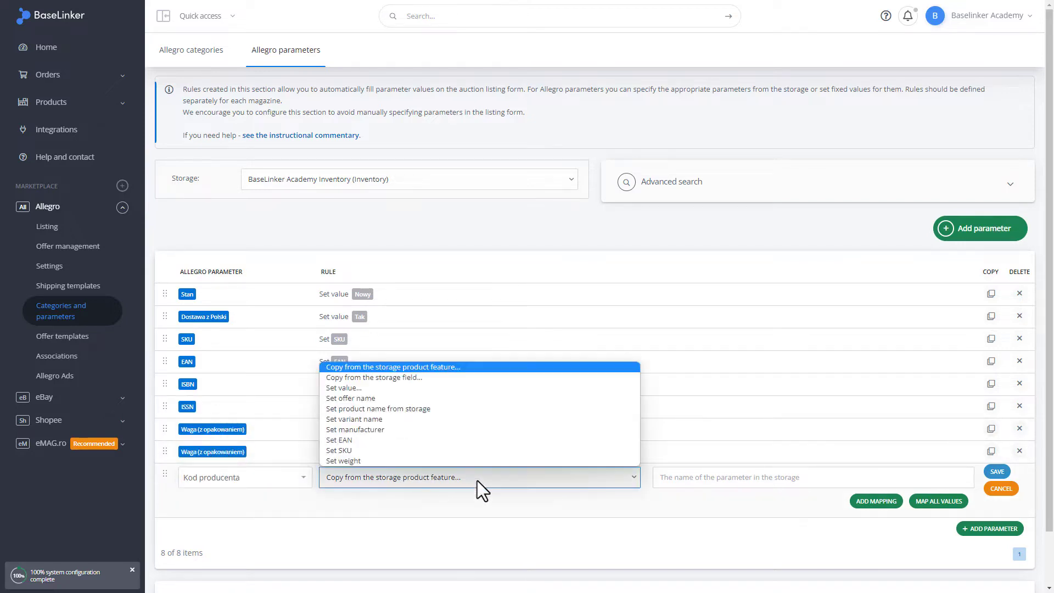
left_click(476, 477)
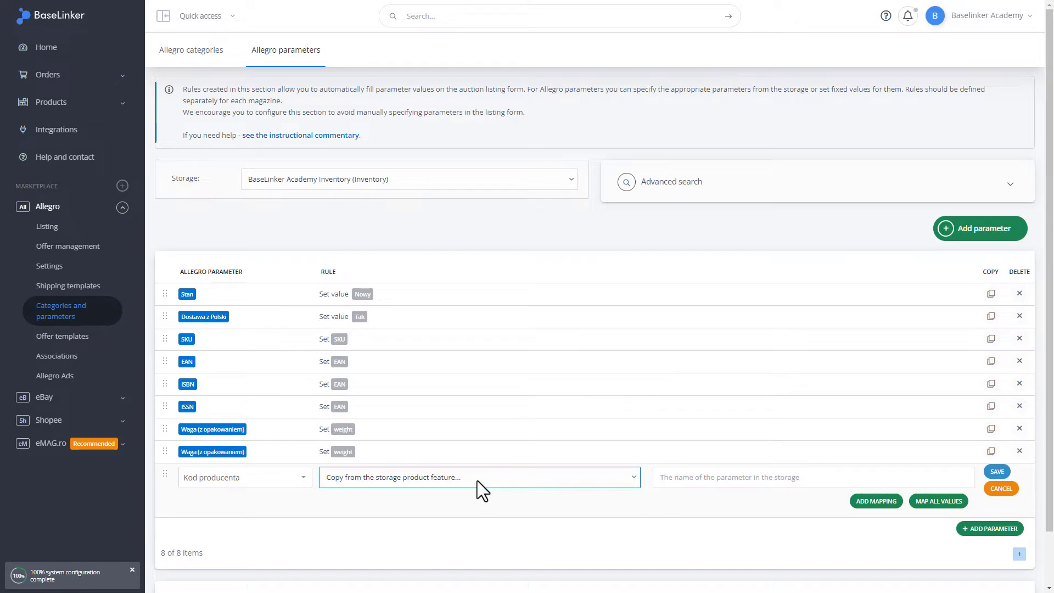
left_click(476, 478)
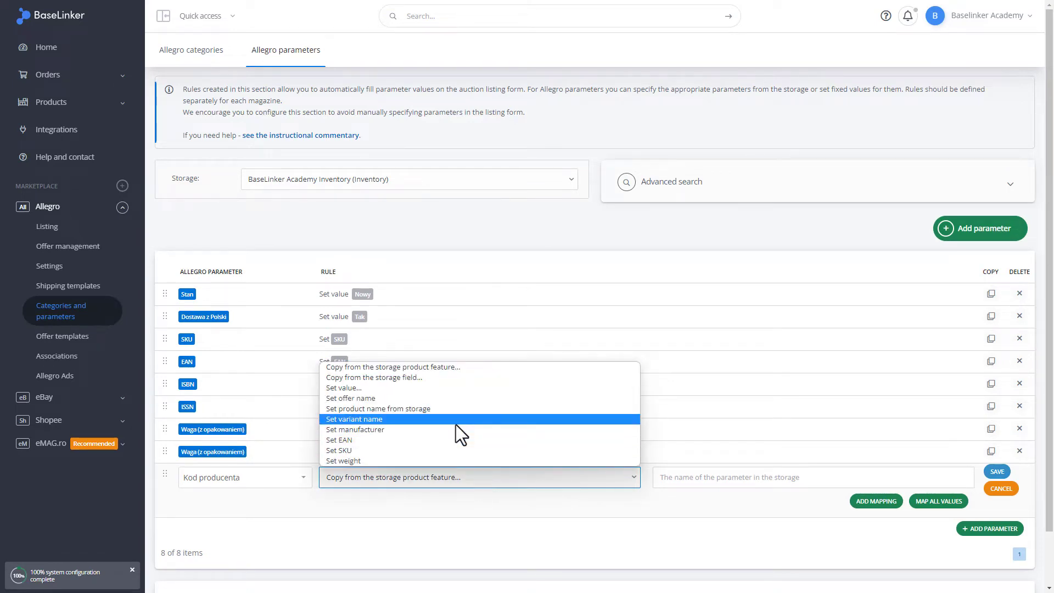
key("Down")
key("Down")
key("Down")
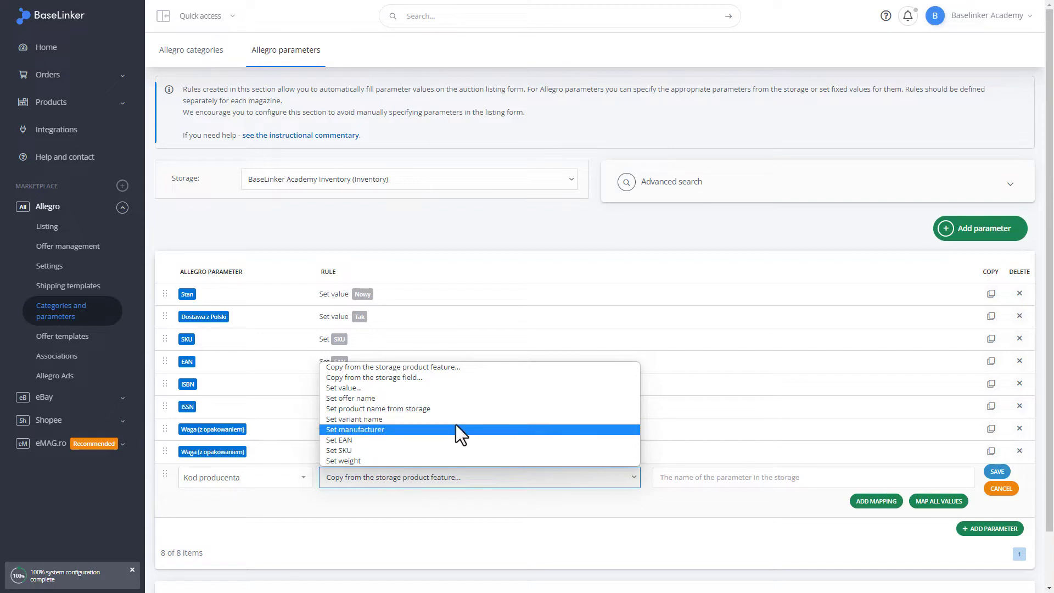
left_click(446, 449)
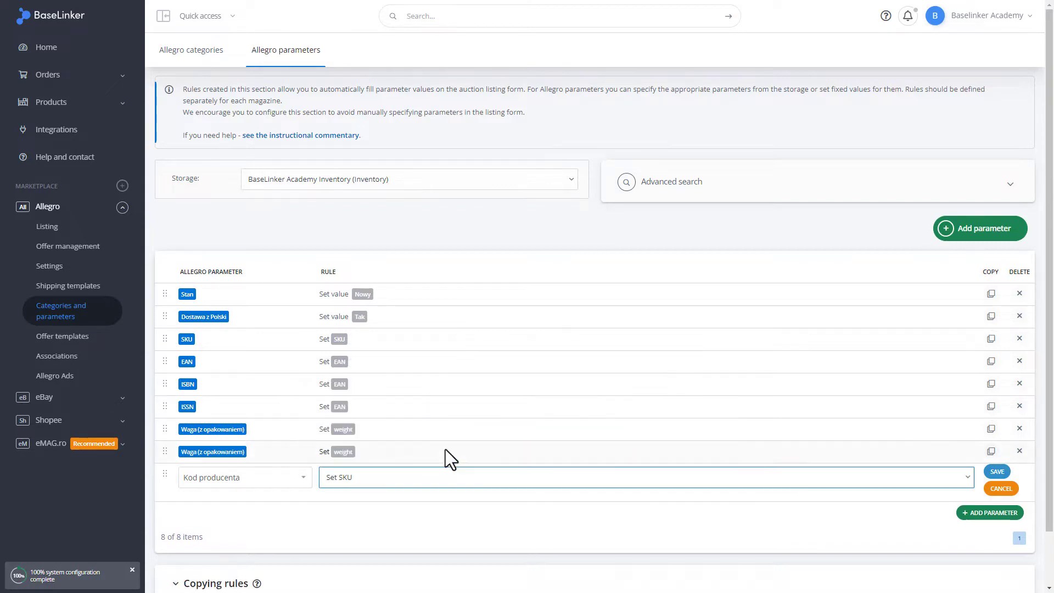
Step: Save the Kod producenta rule and start a Producent rule using Set manufacturer
left_click(994, 472)
left_click(992, 497)
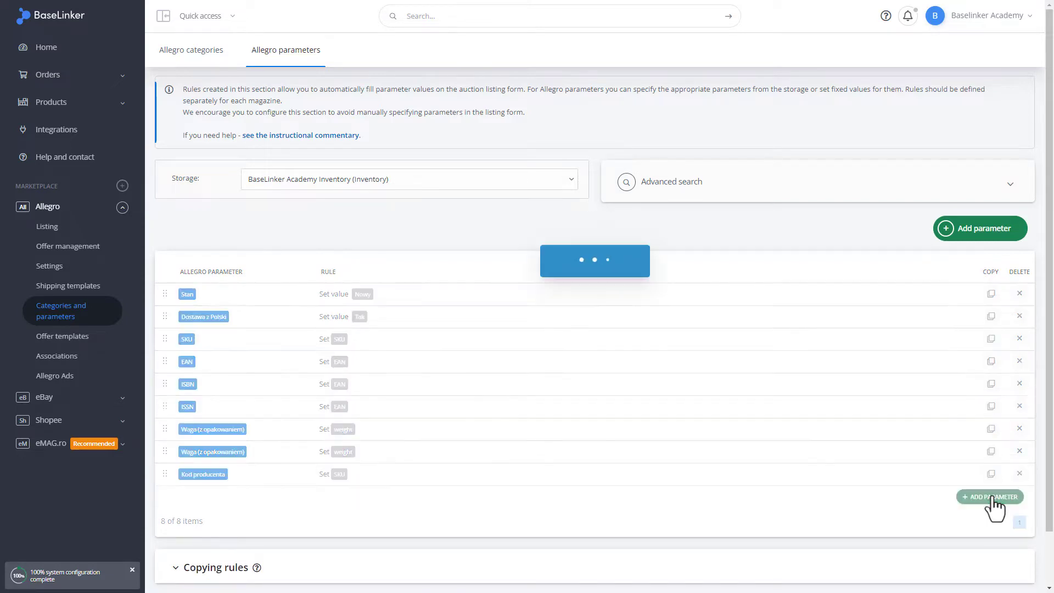
left_click(240, 508)
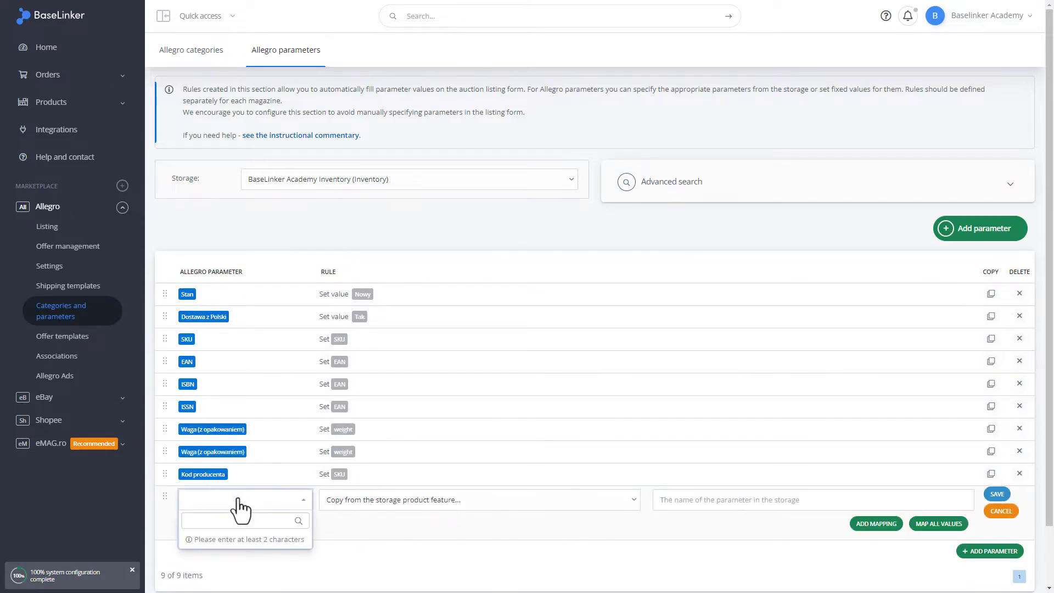
type("producent")
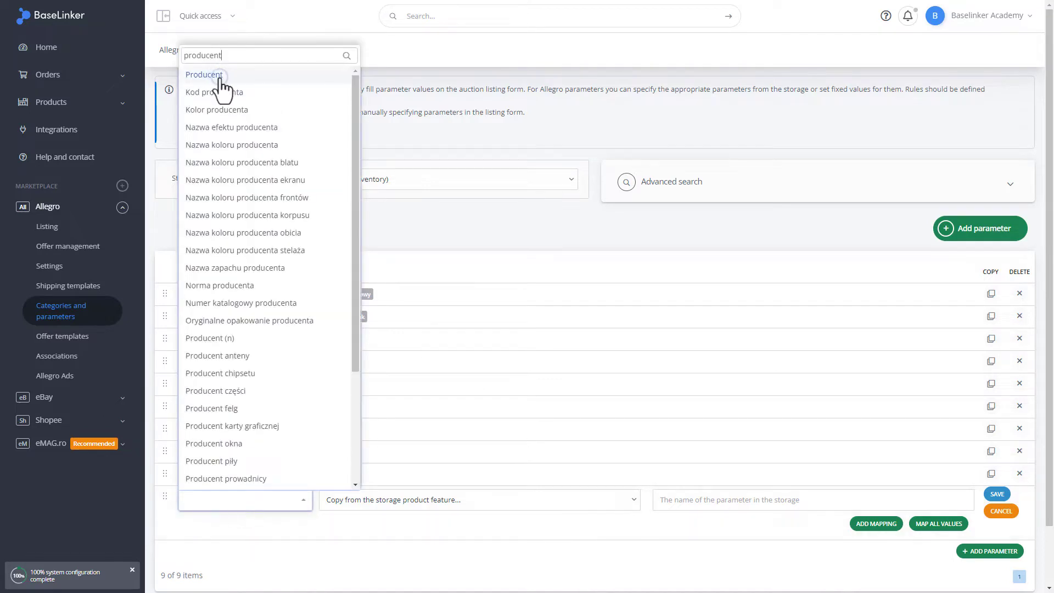
left_click(219, 76)
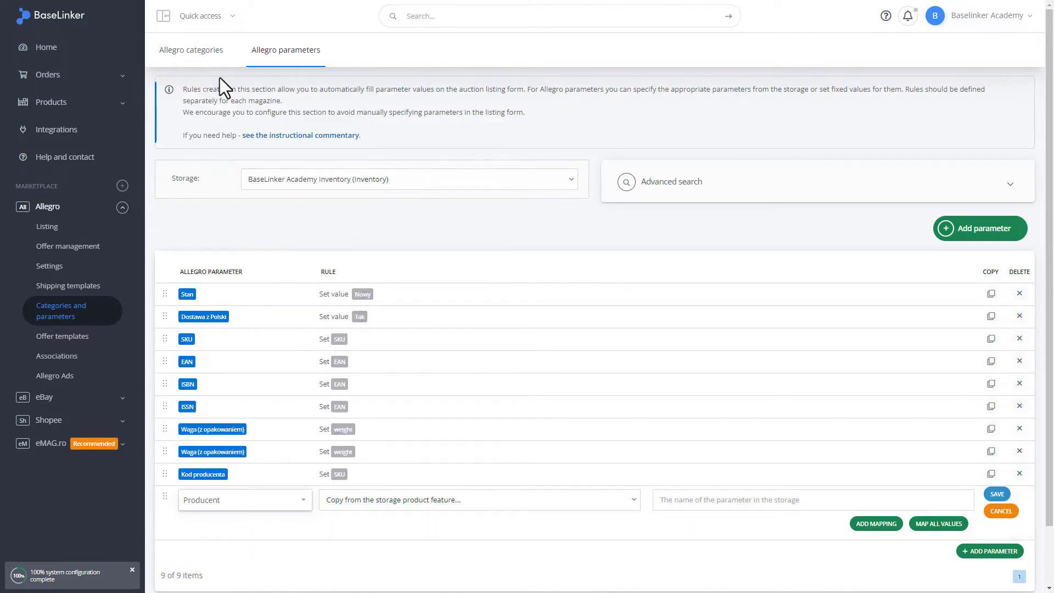
left_click(434, 502)
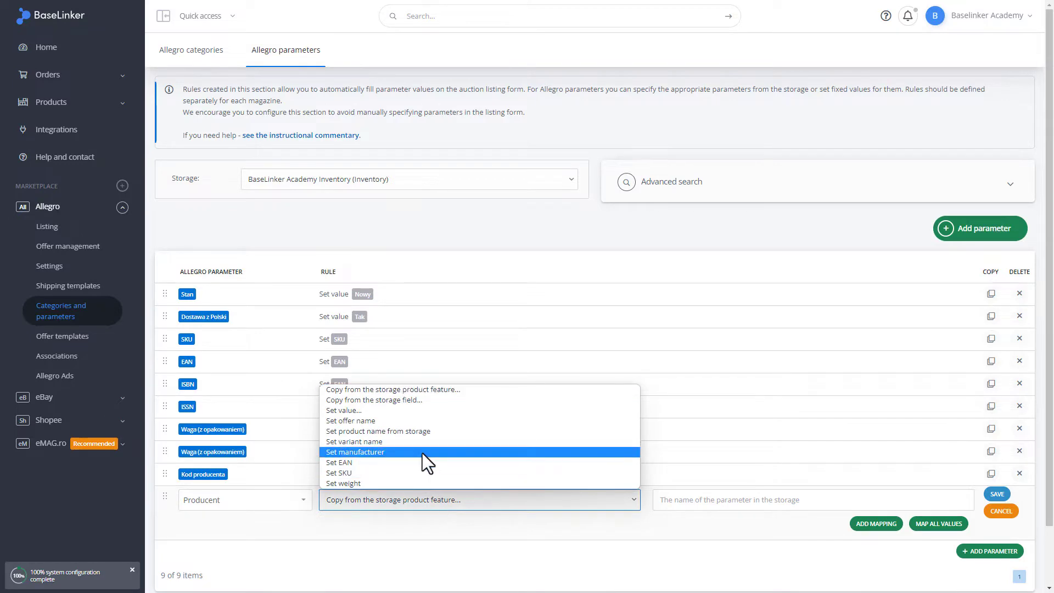
key("Down")
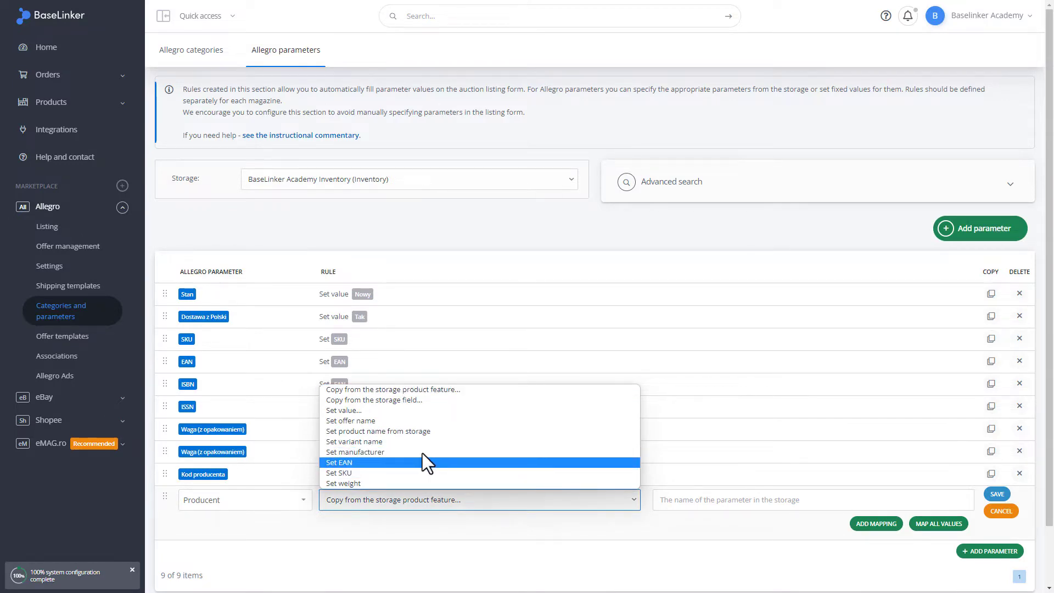
key("Up")
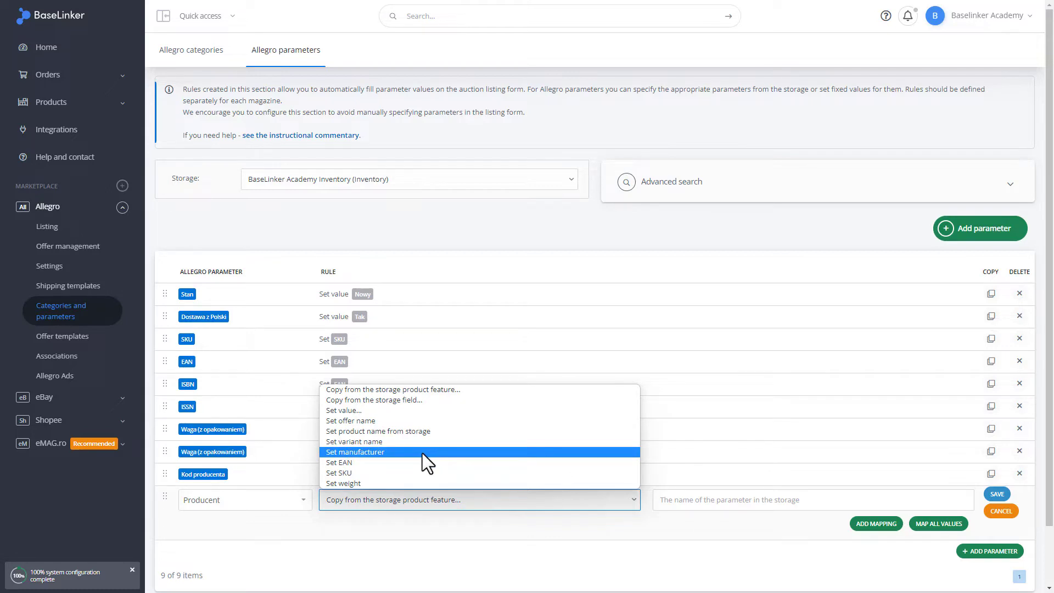
key("Return")
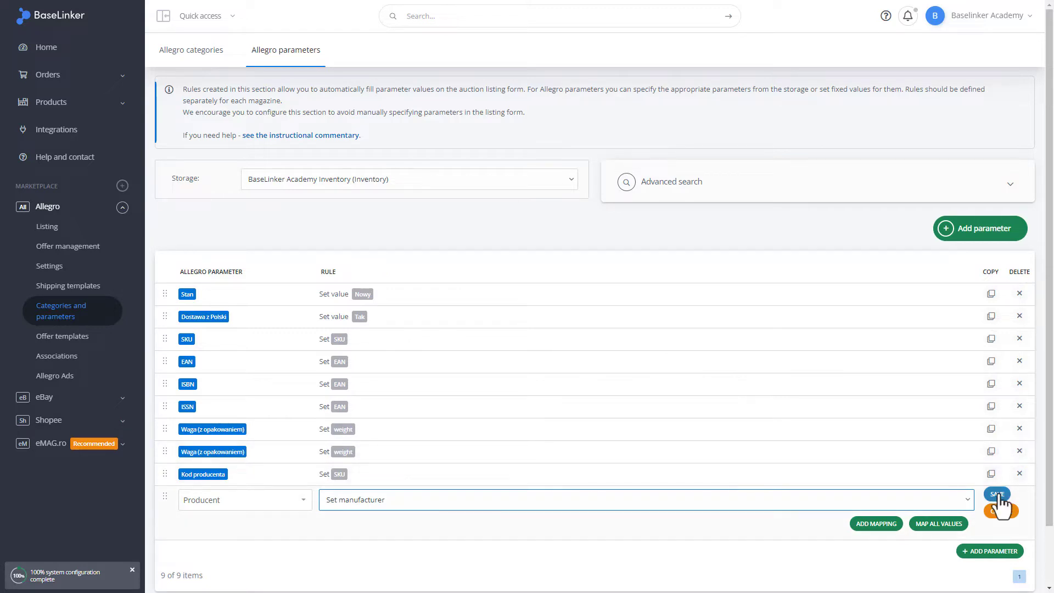
left_click(556, 505)
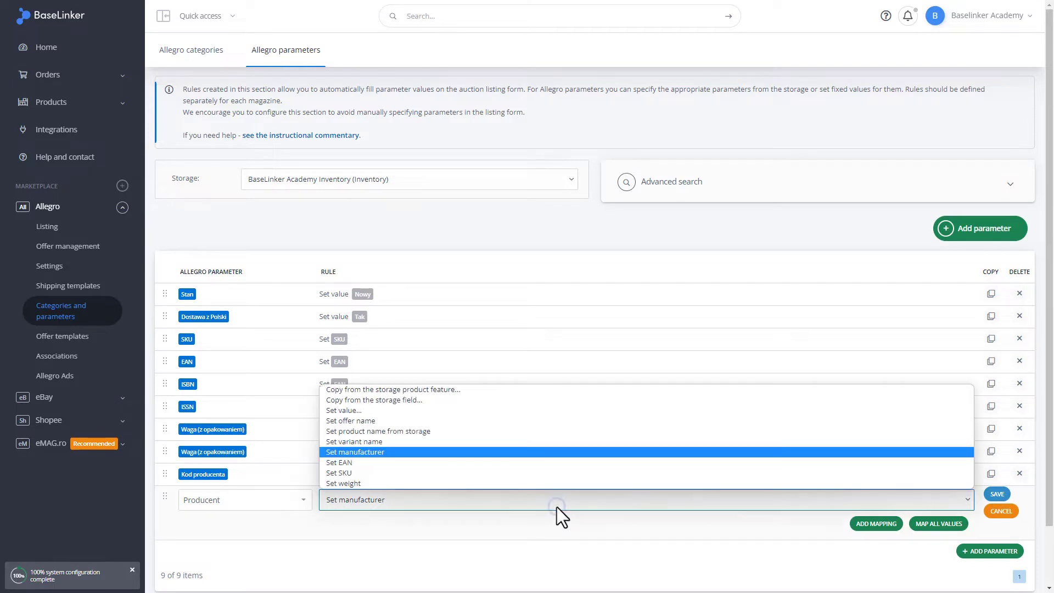
left_click(557, 506)
Step: Map the storage manufacturer Baselinker to Allegro value 3DS and save the Producent rule
left_click(876, 524)
scroll(640, 513, "down", 1)
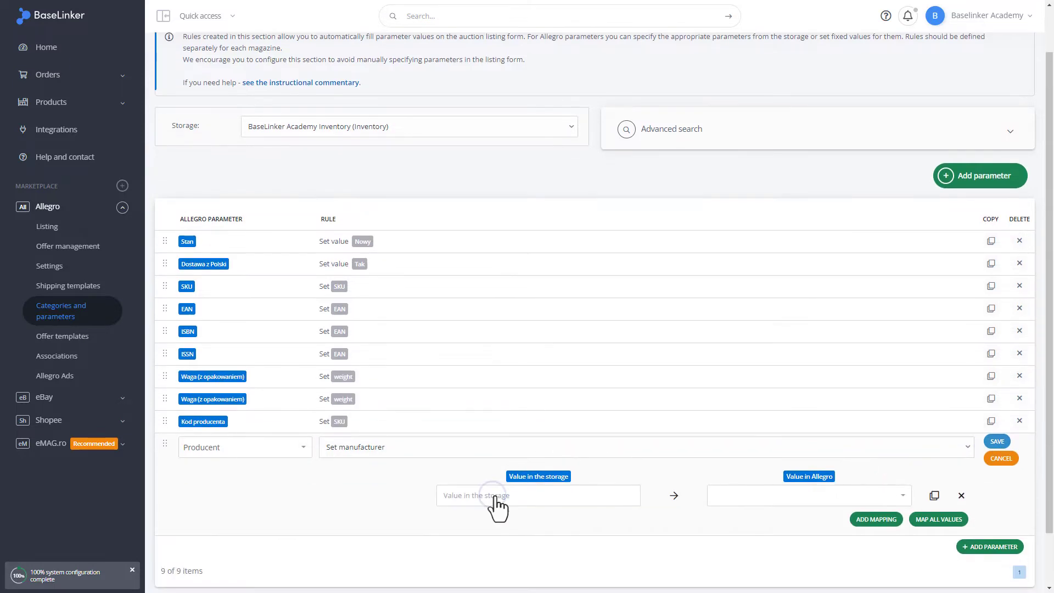
left_click(494, 497)
type("Baselinker")
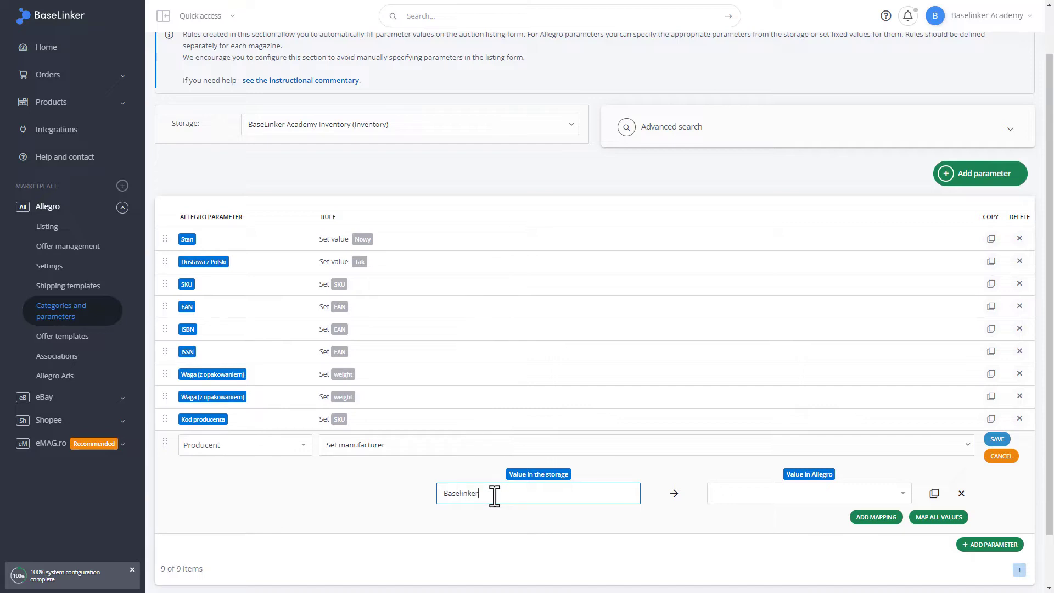
key("Tab")
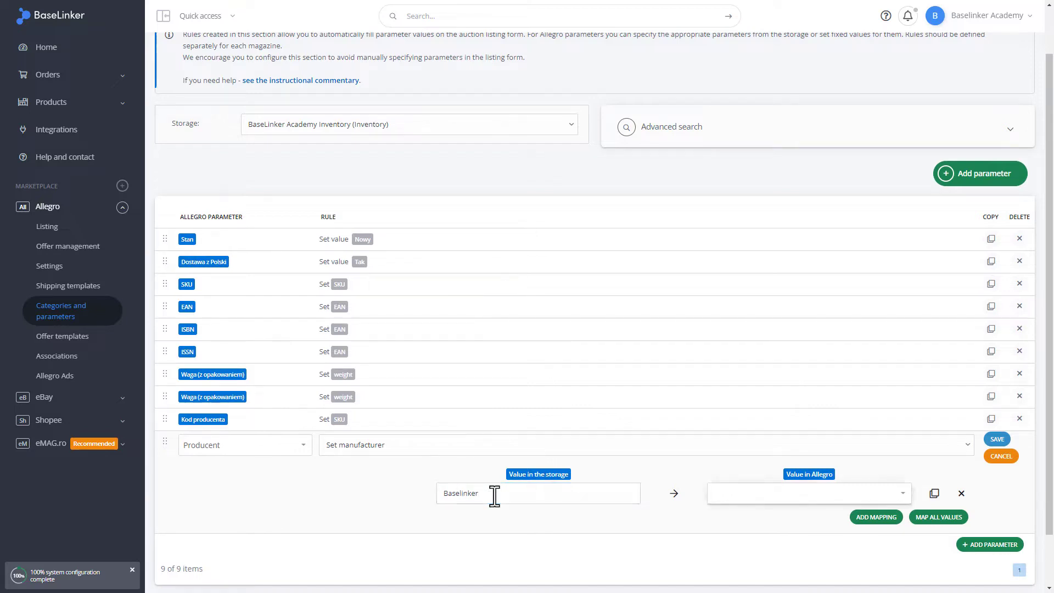
left_click(873, 496)
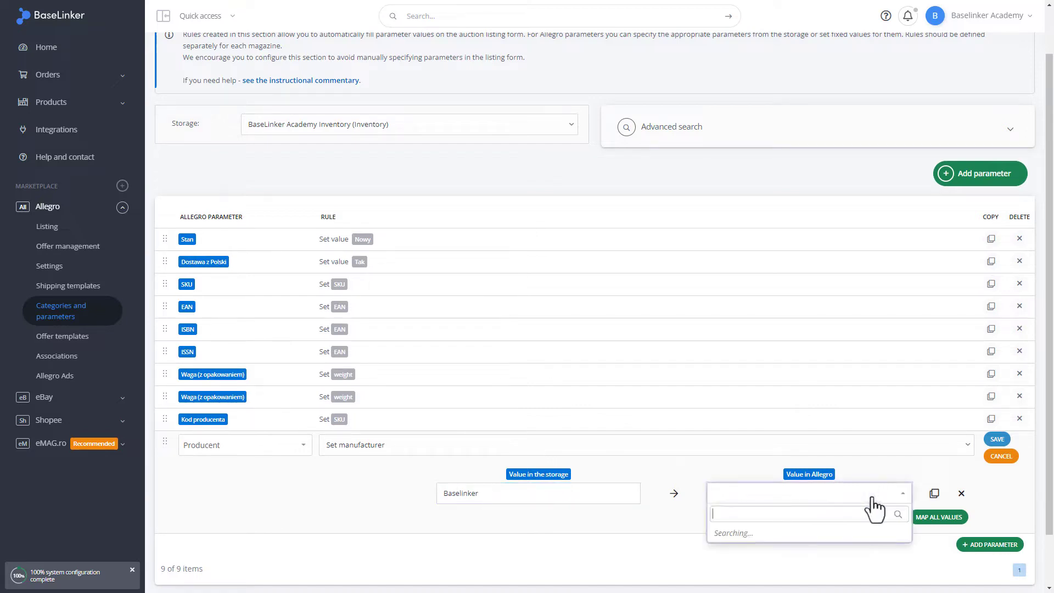
scroll(820, 267, "down", 4)
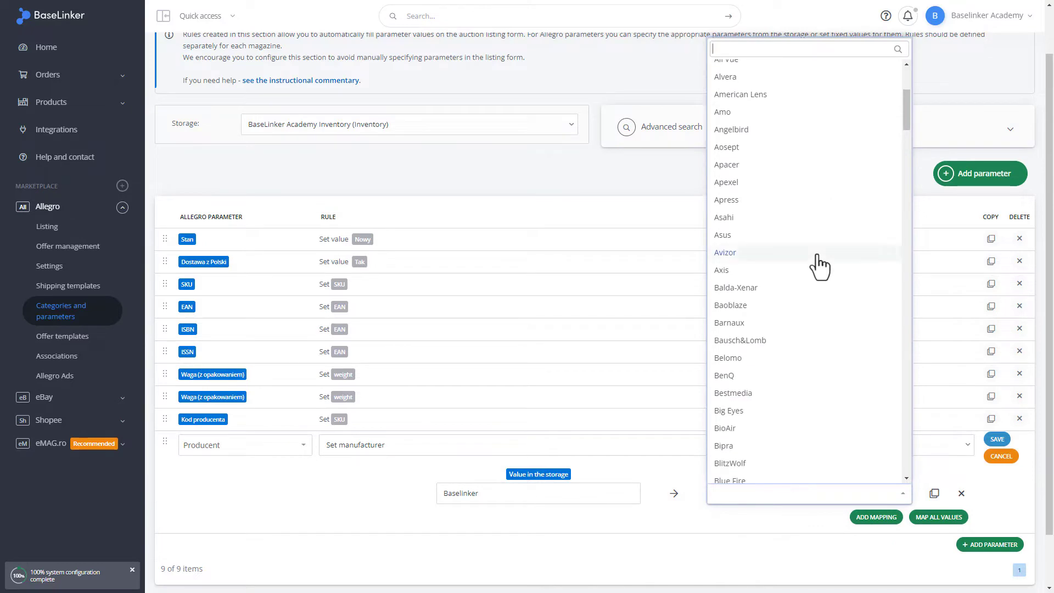
type("3ds")
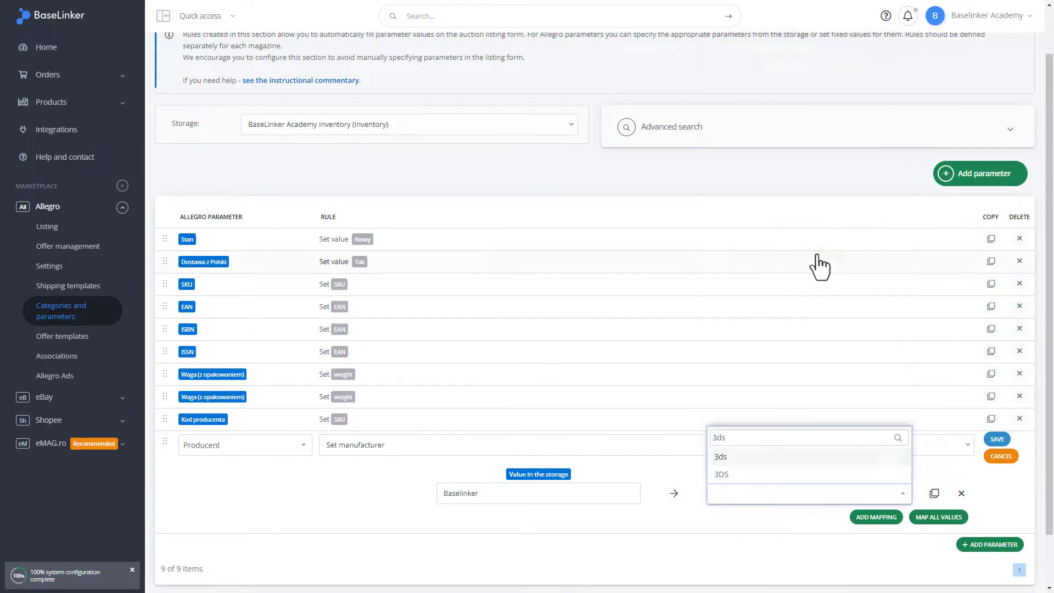
left_click(744, 457)
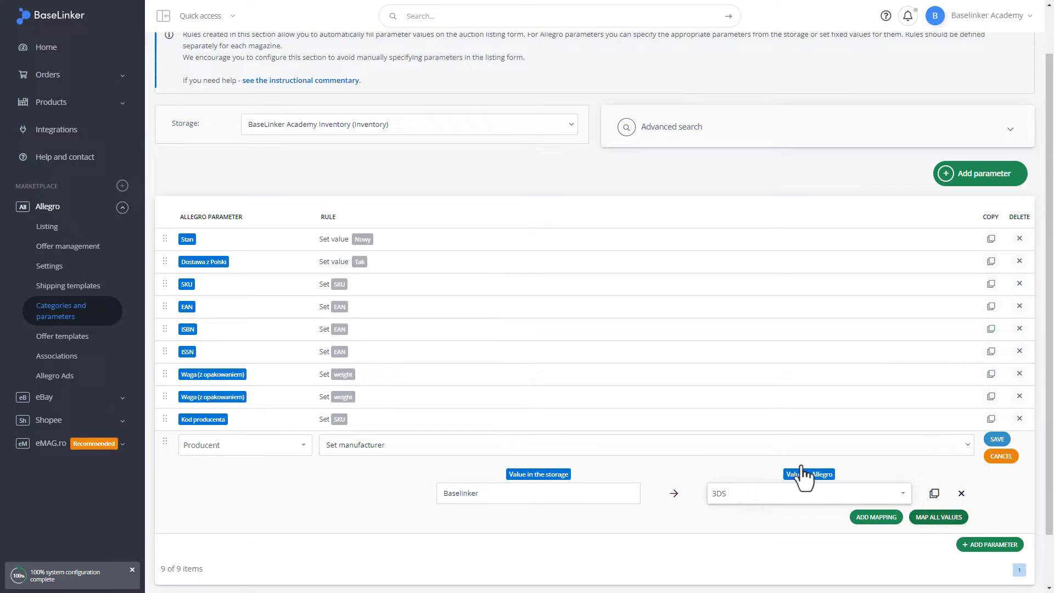
left_click(996, 439)
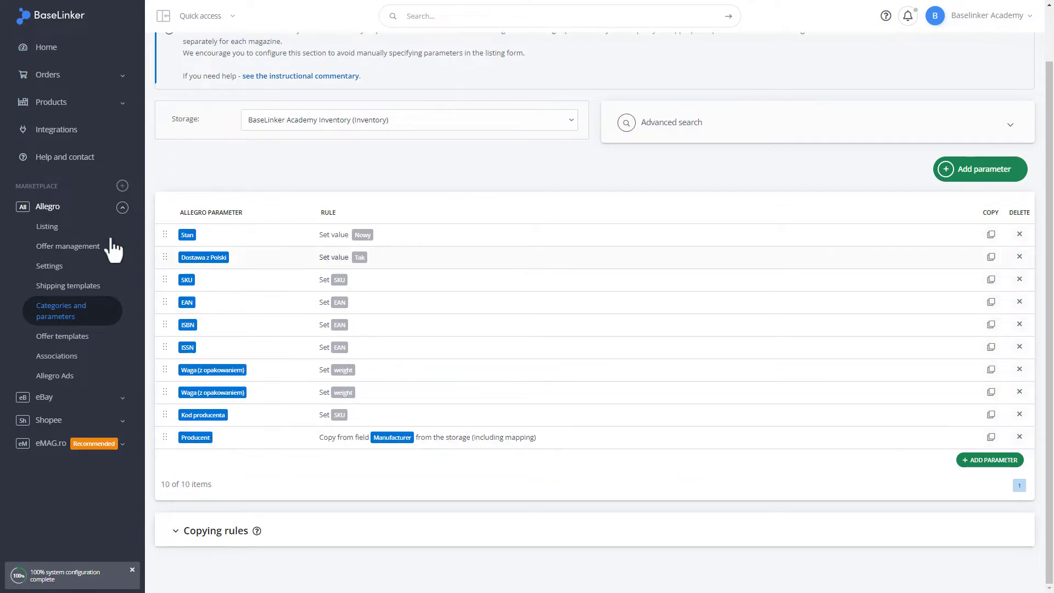
Step: Open Product 1's Allegro listing form in the Do filmów scanner category and show its parameters
left_click(87, 227)
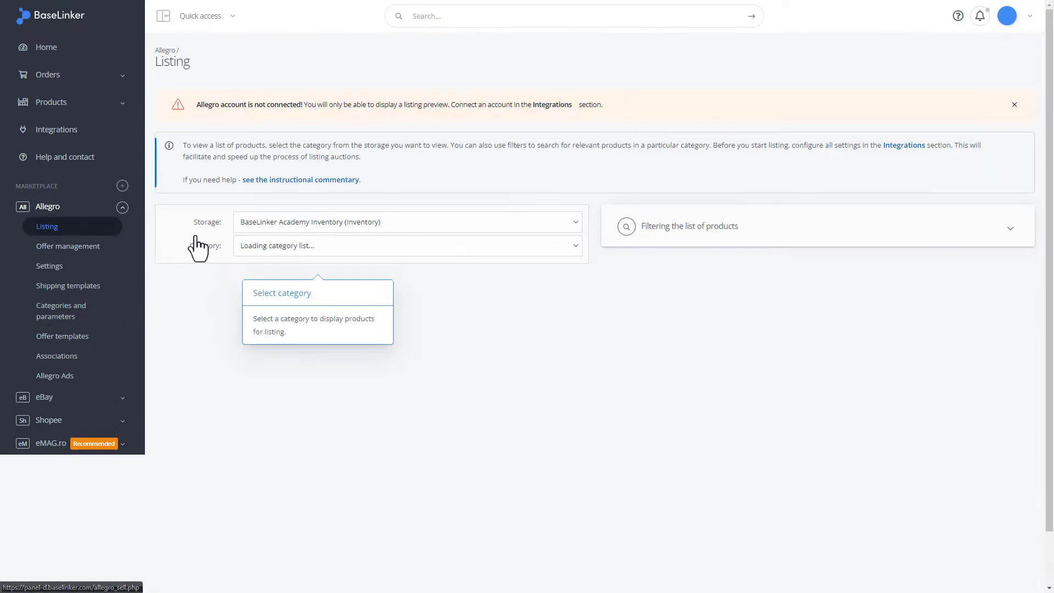
left_click(362, 248)
left_click(355, 283)
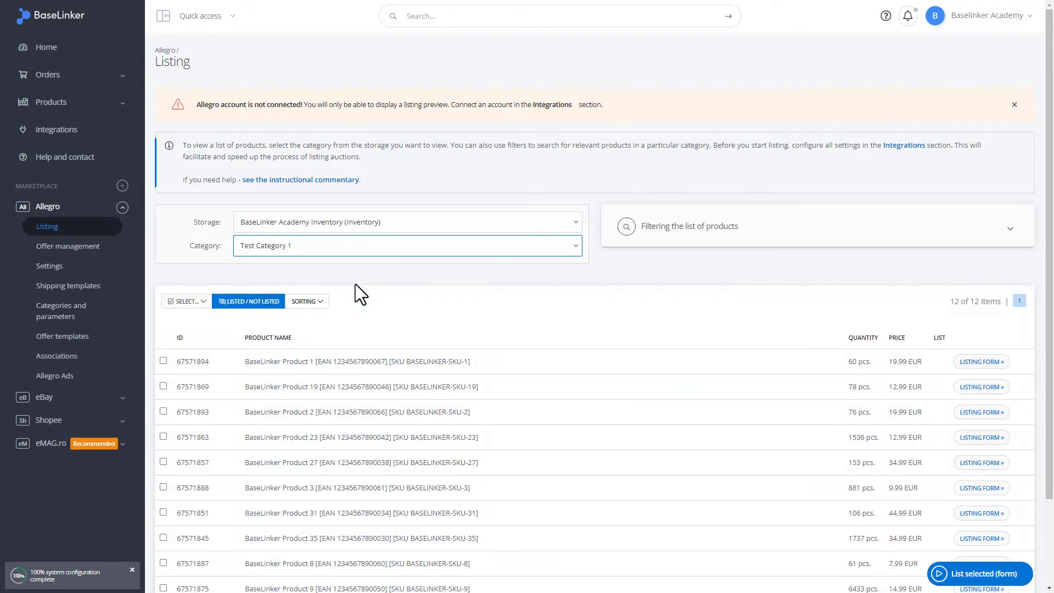
left_click(996, 361)
left_click(640, 220)
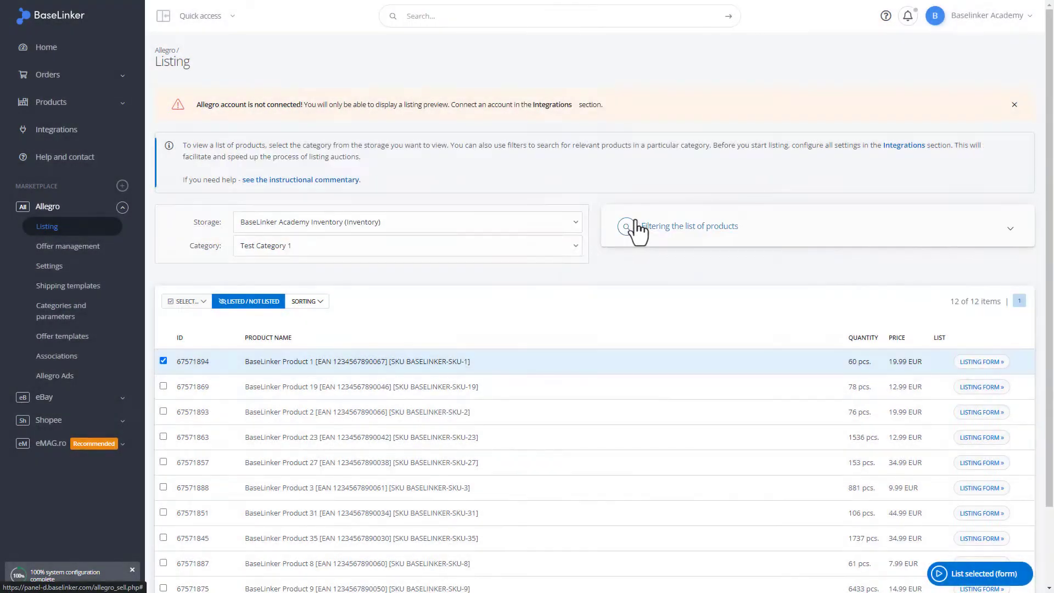
left_click(493, 220)
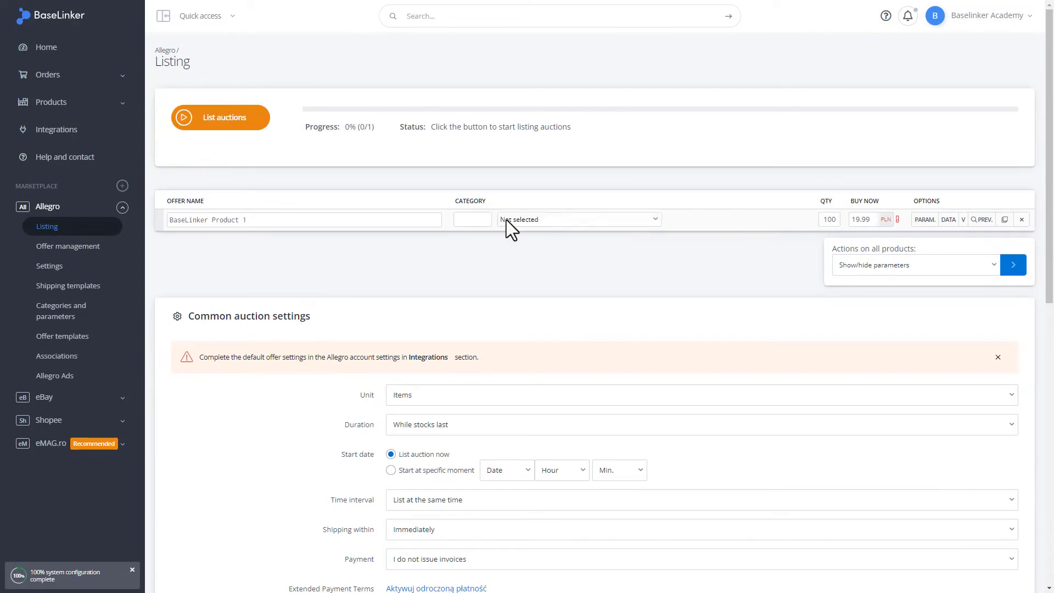
left_click(510, 219)
left_click(515, 261)
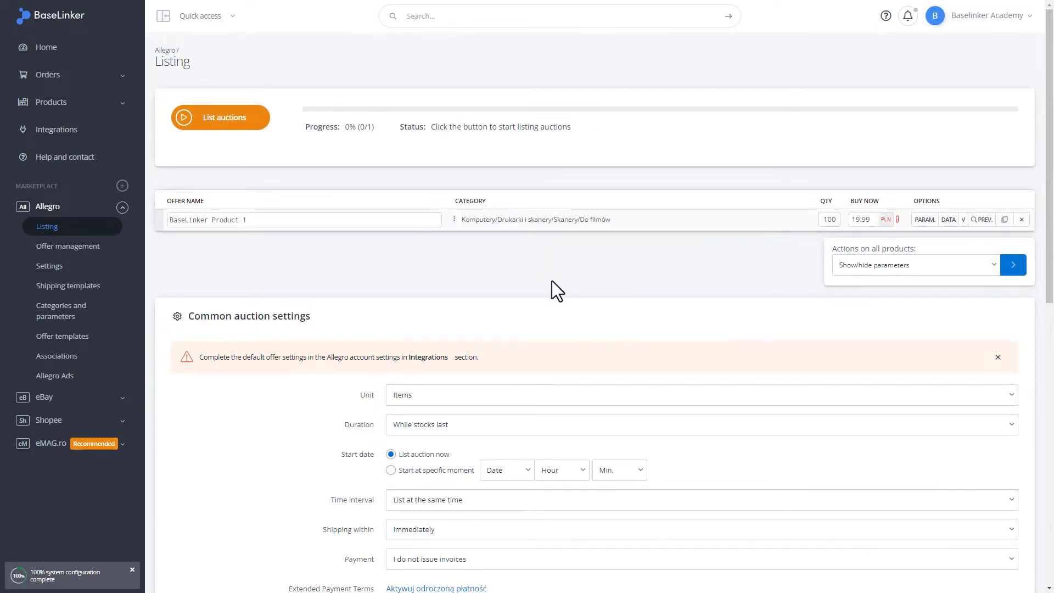
left_click(925, 219)
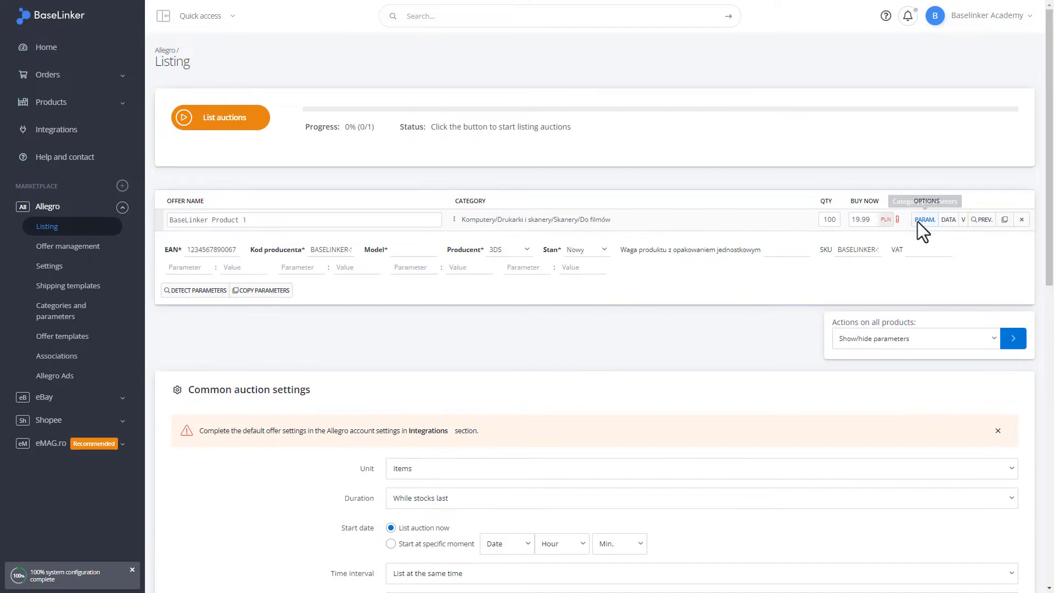
Step: Verify Producent shows 3DS and Kod producenta holds the SKU, noting Model is empty
left_click(519, 250)
left_click(518, 251)
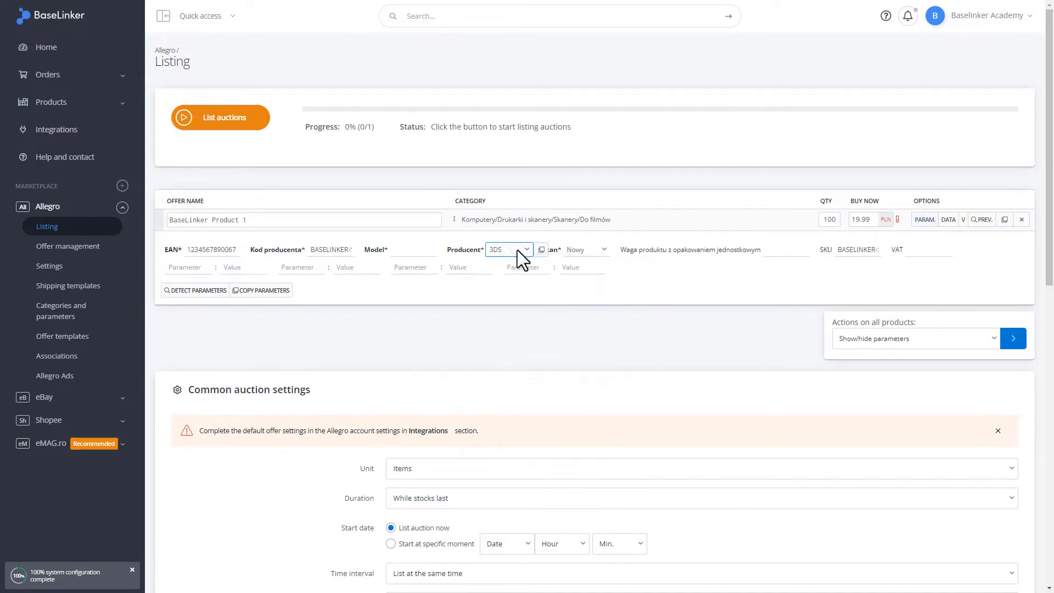
left_click(334, 250)
triple_click(334, 250)
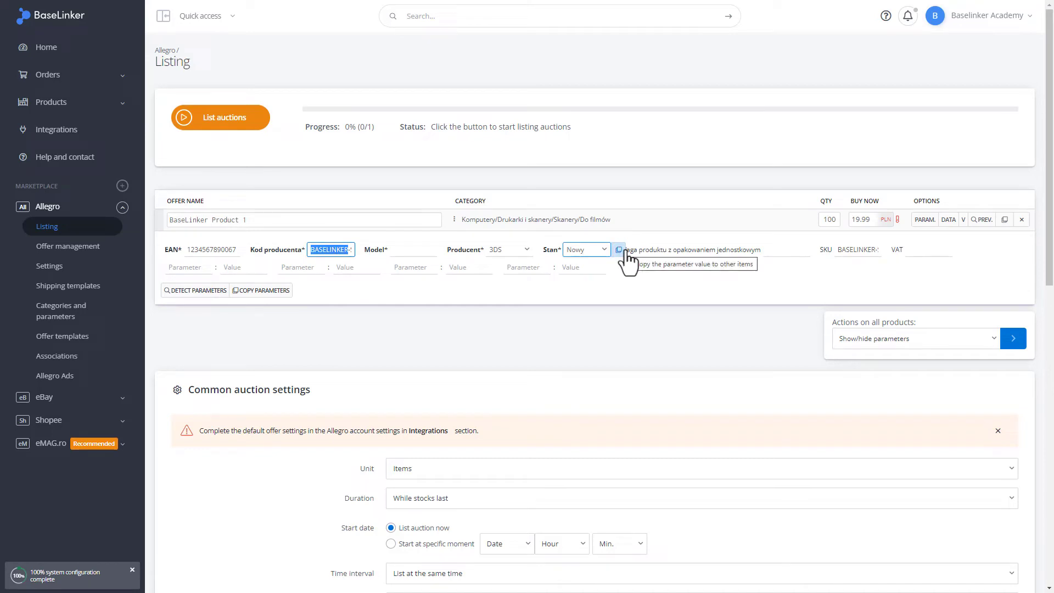
left_click(403, 250)
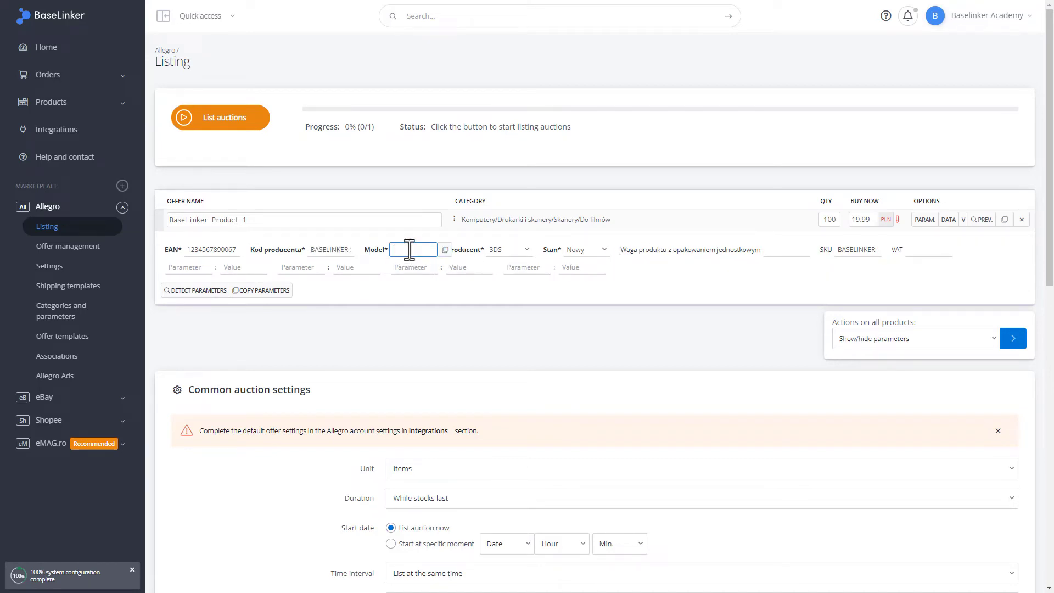
Step: Leave the listing form and return to the Allegro parameter rules
left_click(83, 316)
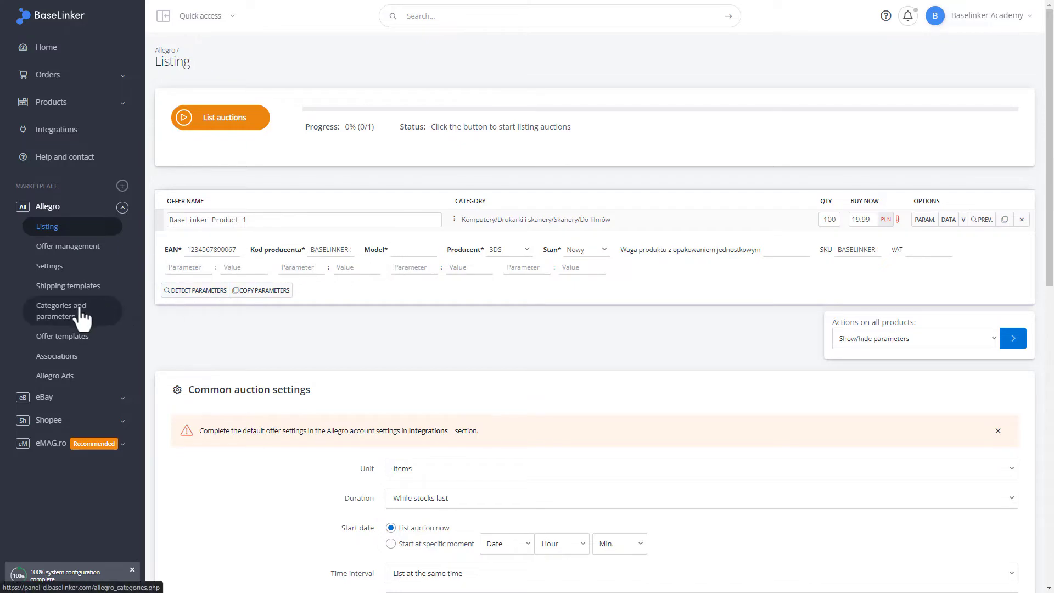
key("Return")
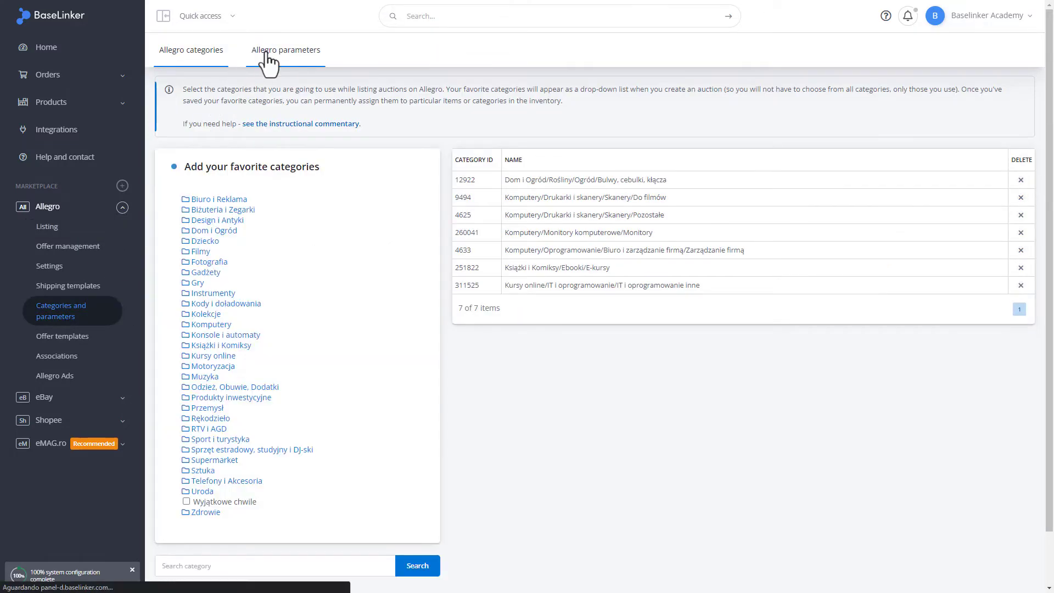
left_click(268, 57)
scroll(920, 423, "down", 1)
scroll(985, 519, "up", 1)
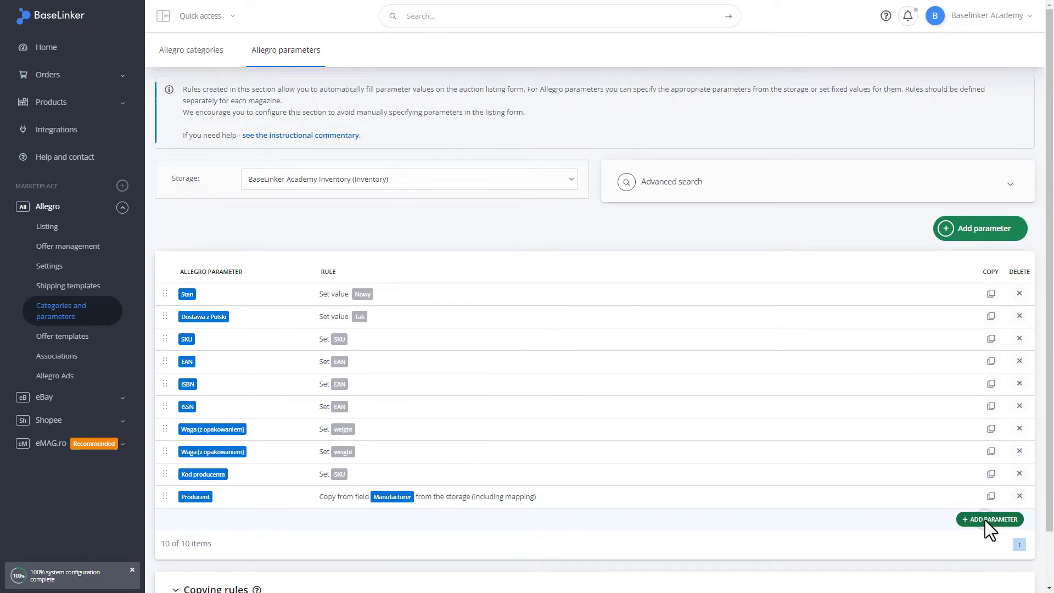
Step: Add and save a Model rule with the fixed value Cleo de Nile
left_click(984, 520)
left_click(220, 522)
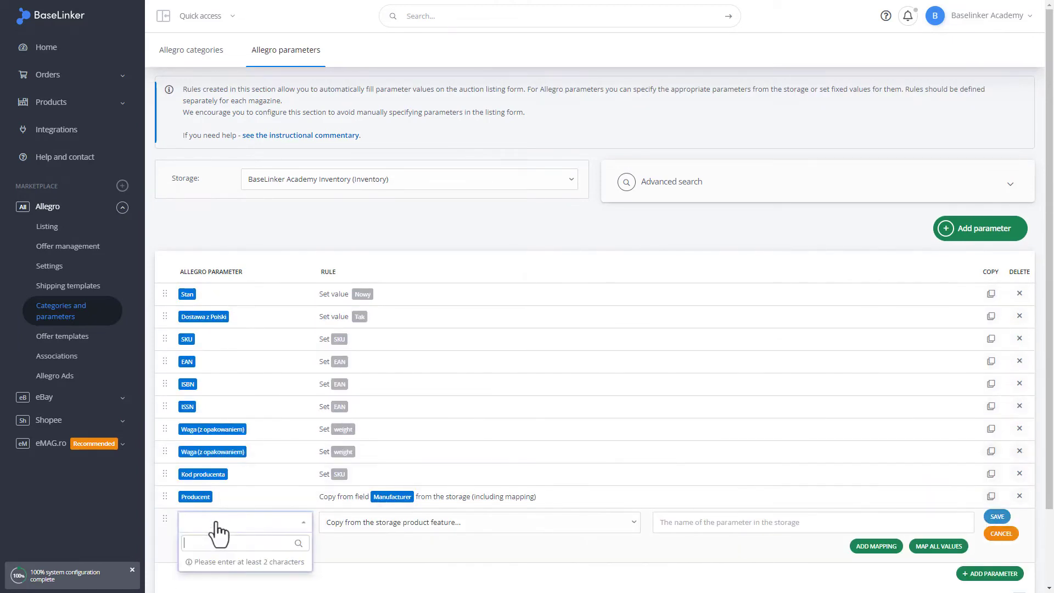
type("model")
left_click(210, 346)
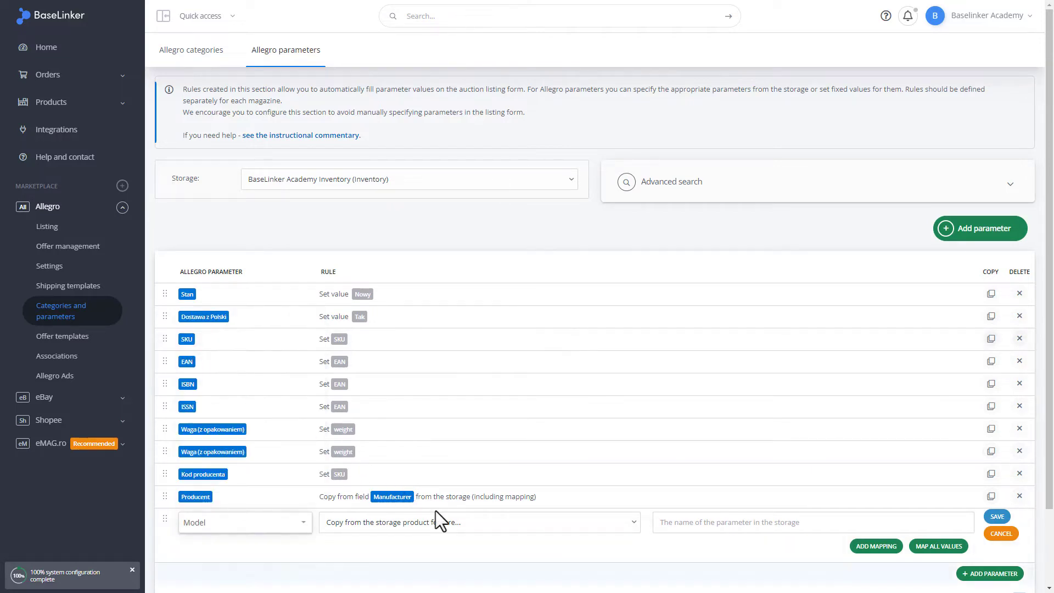
left_click(454, 524)
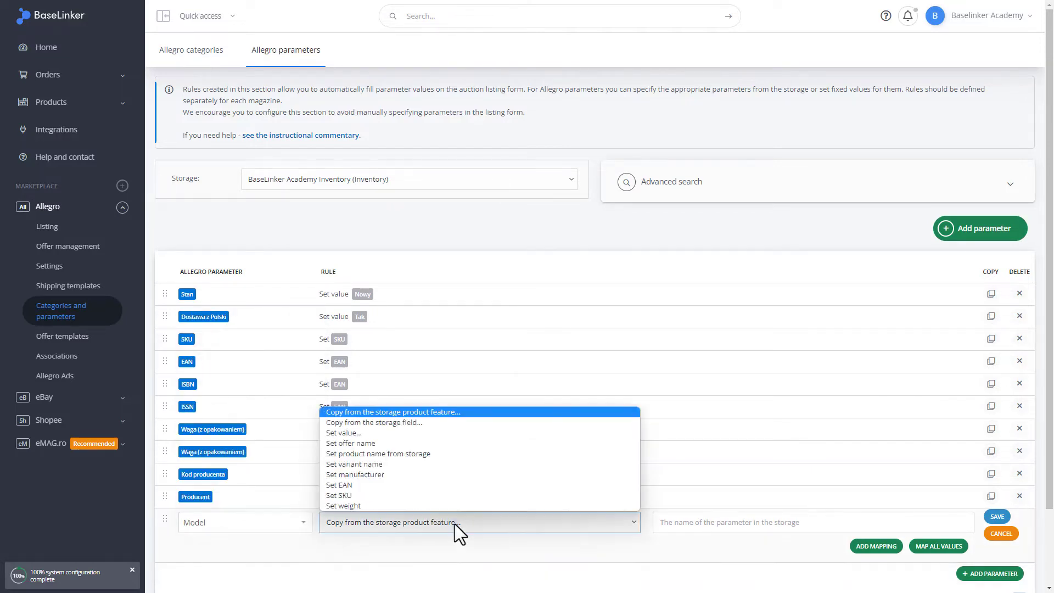
left_click(411, 436)
left_click(568, 524)
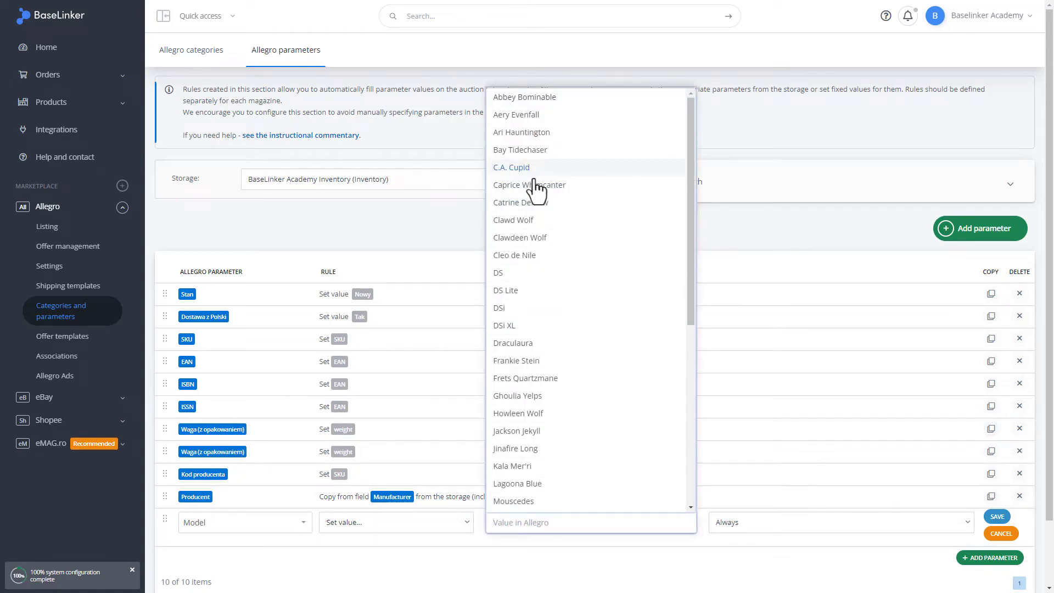
left_click(560, 257)
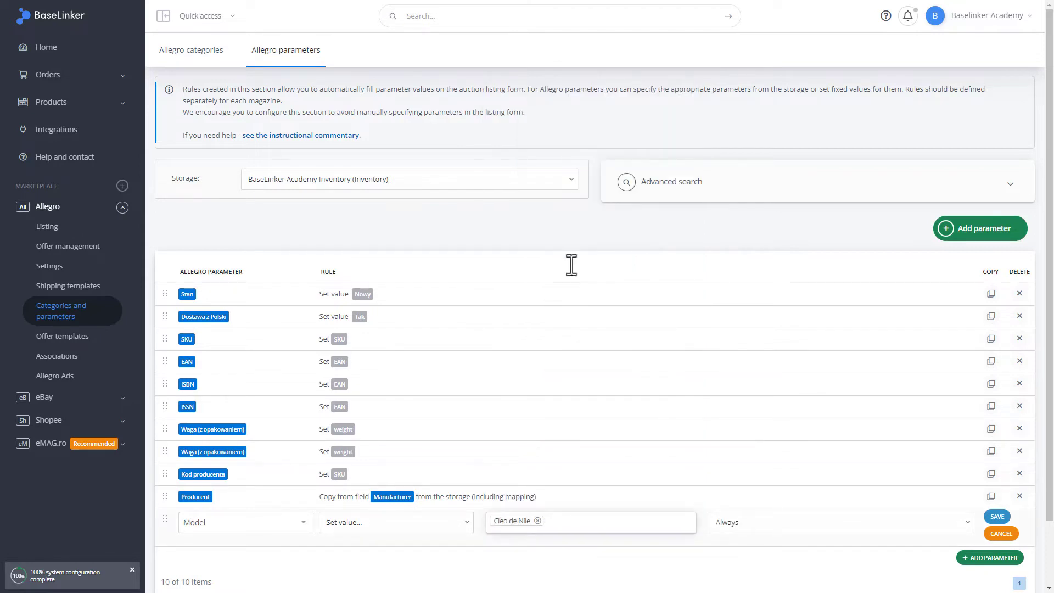
left_click(995, 517)
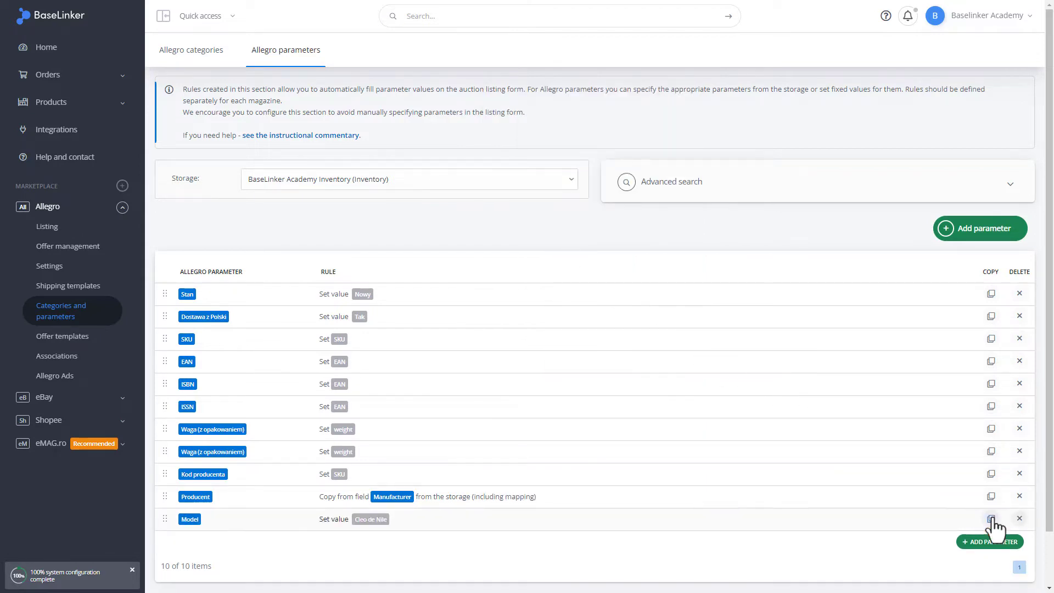
Step: Open the Allegro listing form for BaseLinker Product 1 from Test Category 1
left_click(51, 226)
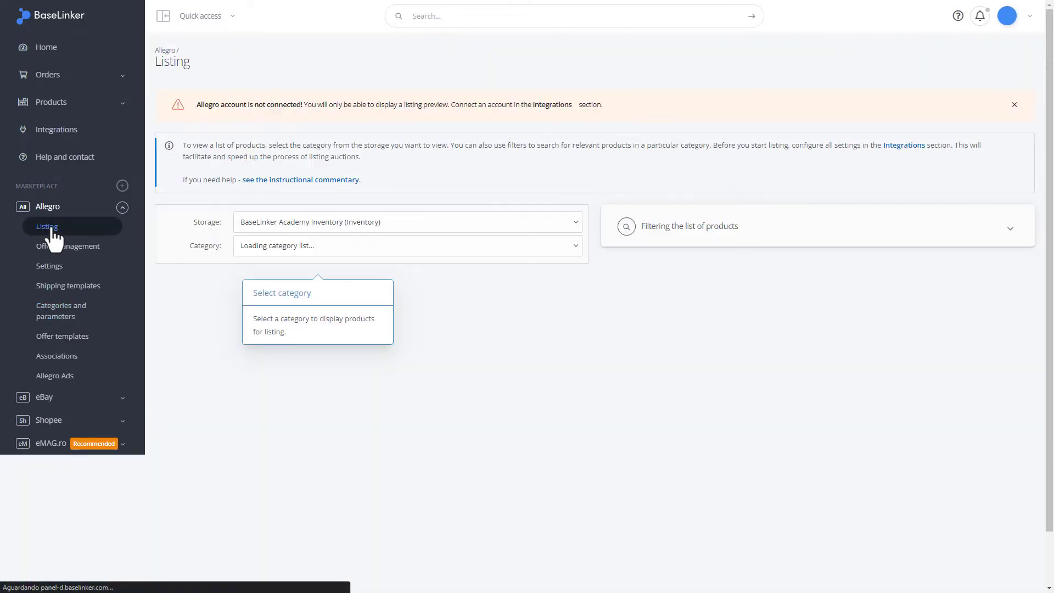
left_click(348, 252)
left_click(343, 284)
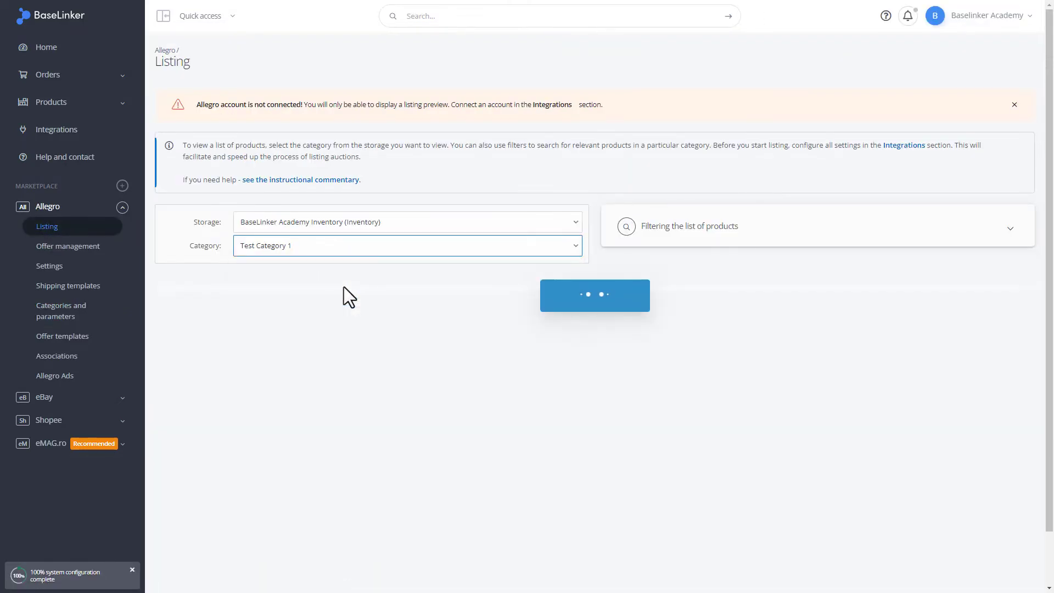
left_click(962, 362)
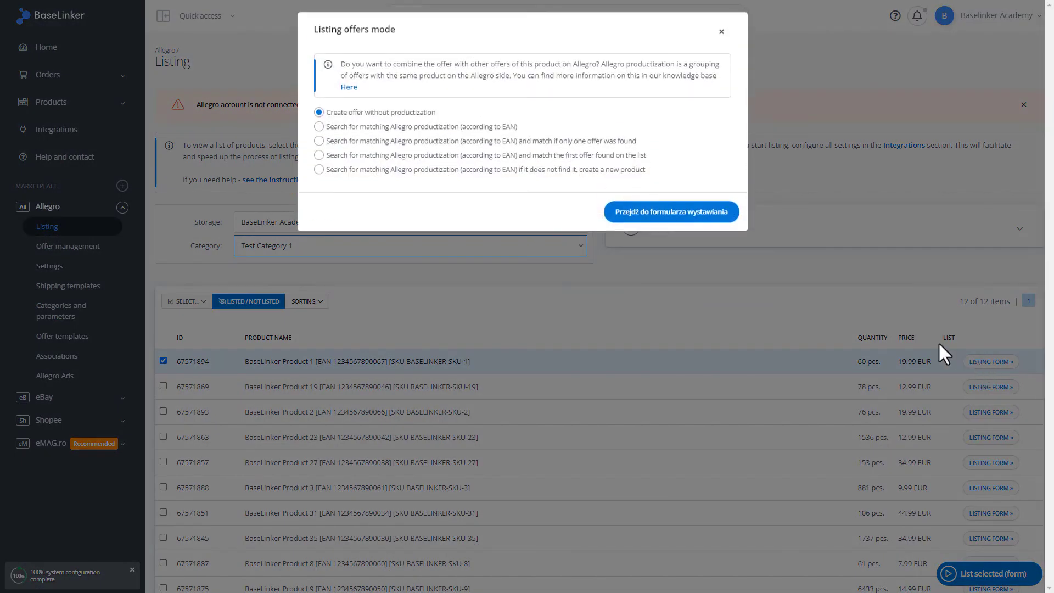
left_click(621, 217)
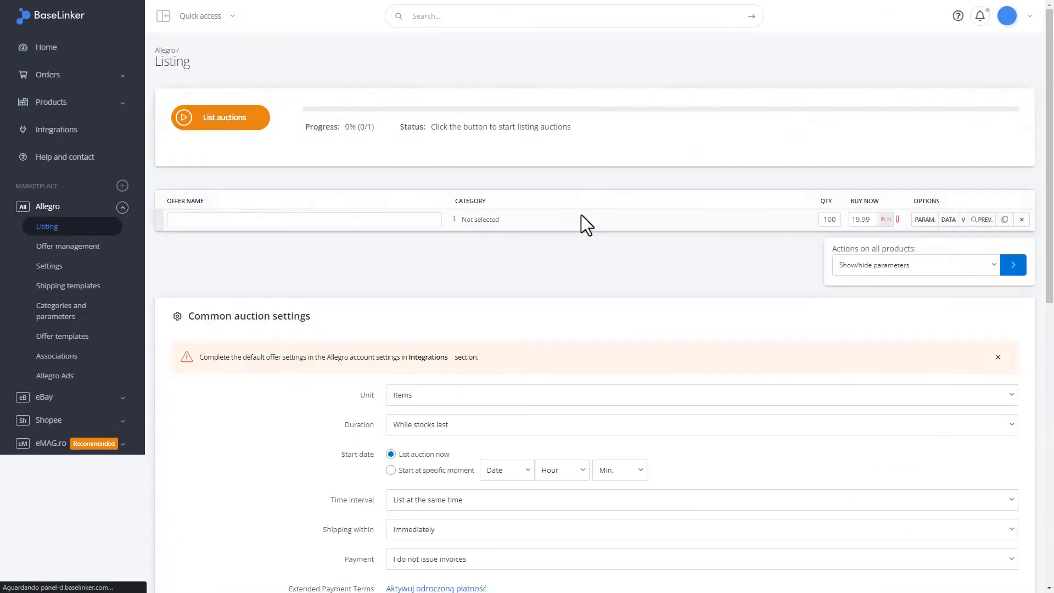
Step: Set the Do filmów category, check Model auto-fills as Cleo de Nile, and show additional product information
left_click(482, 220)
left_click(520, 218)
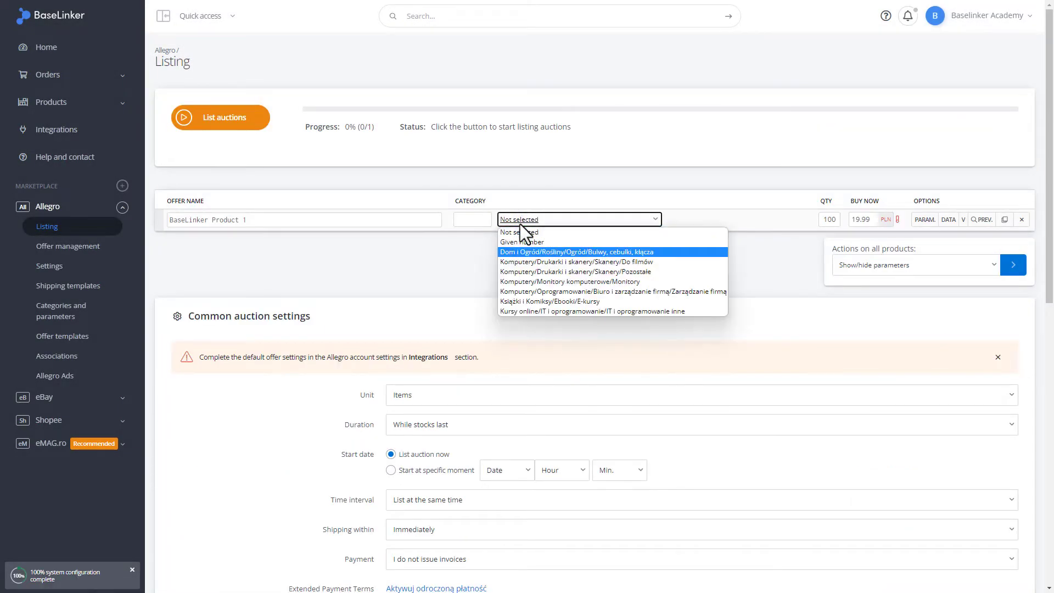
left_click(520, 268)
left_click(925, 220)
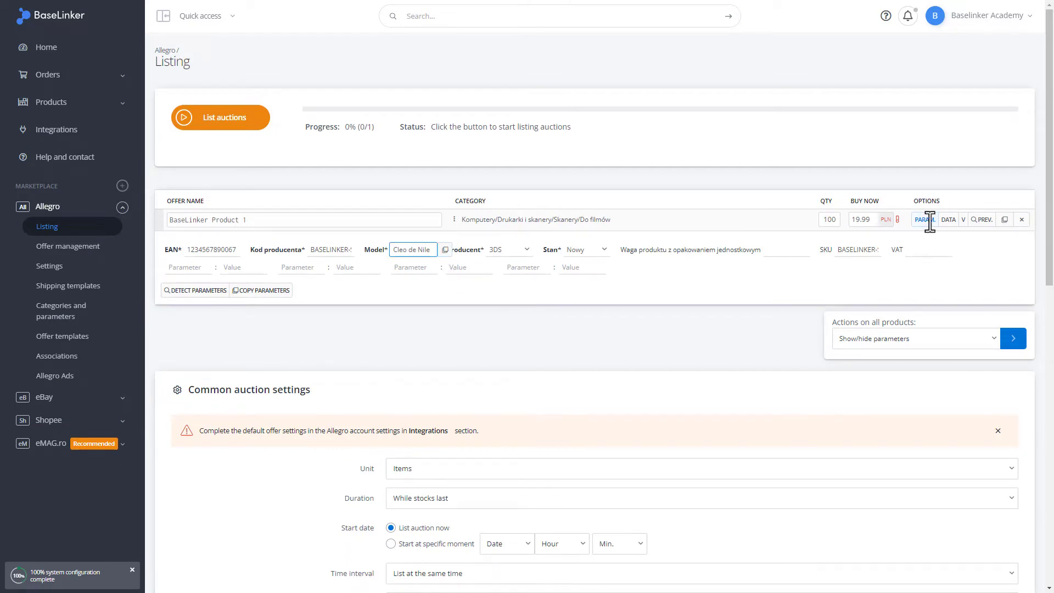
left_click(945, 221)
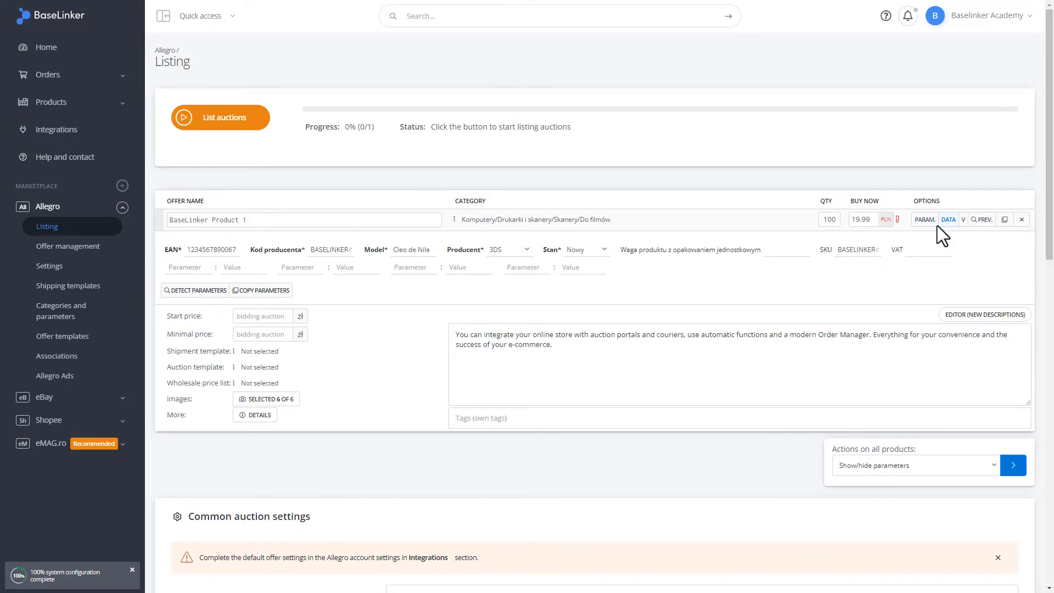
left_click(251, 415)
Step: Browse the additional product information, close it, and collapse the Allegro menu section
scroll(609, 261, "down", 9)
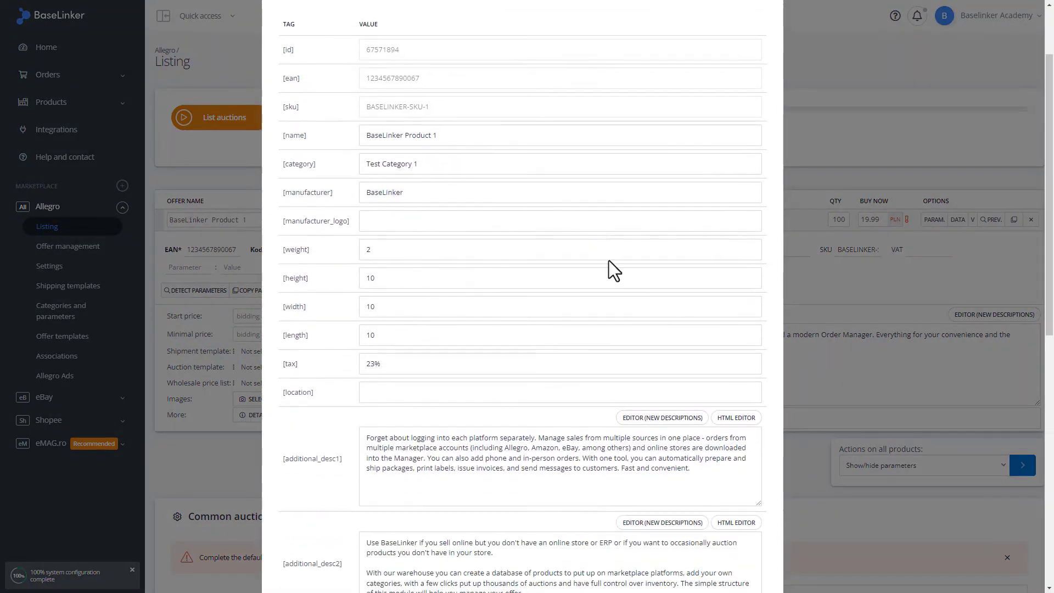
scroll(610, 262, "down", 3)
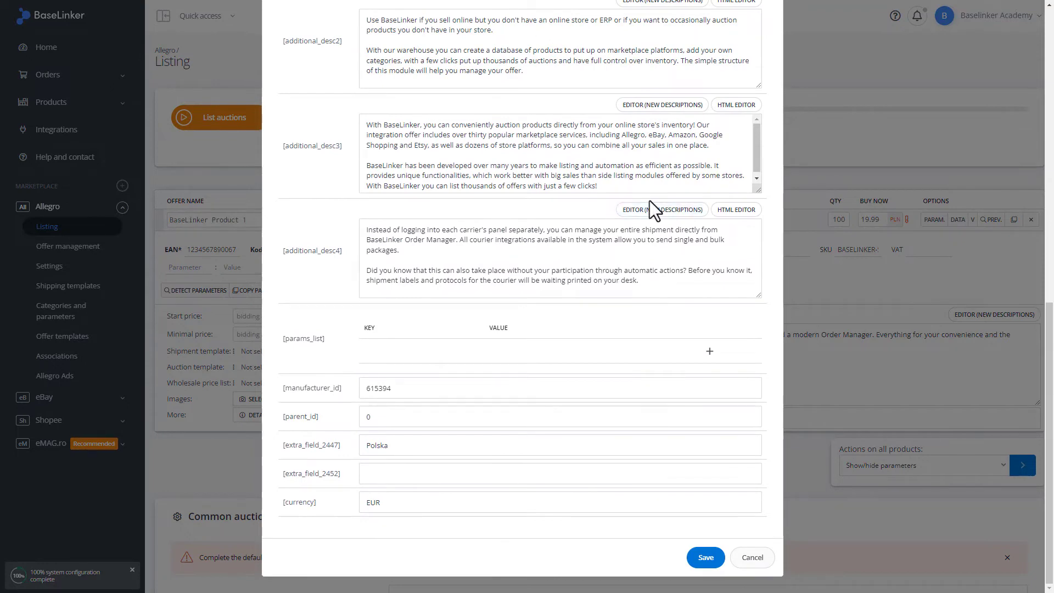
scroll(741, 503, "up", 10)
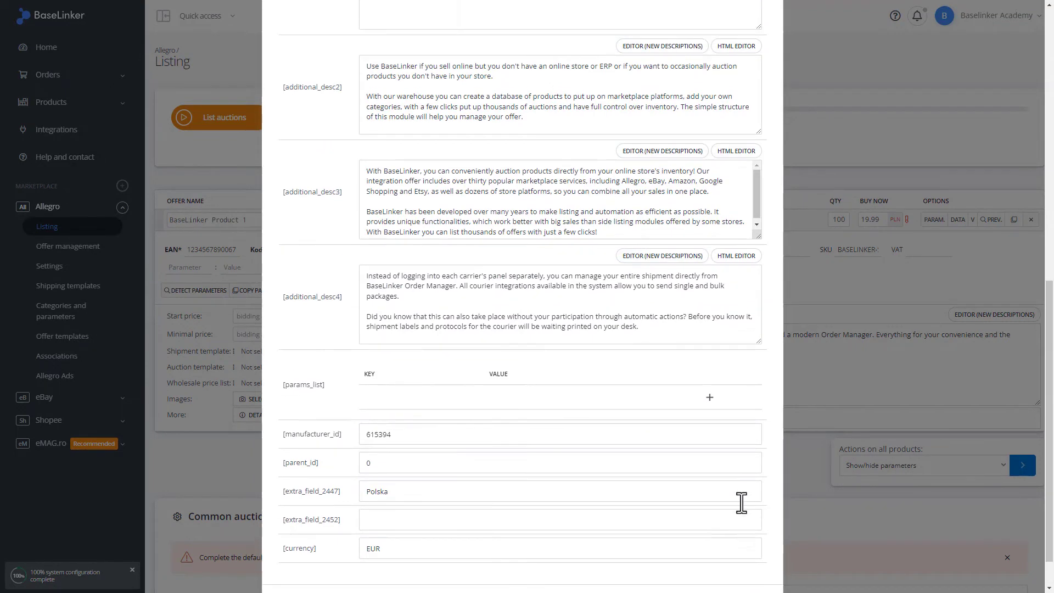
scroll(741, 503, "up", 4)
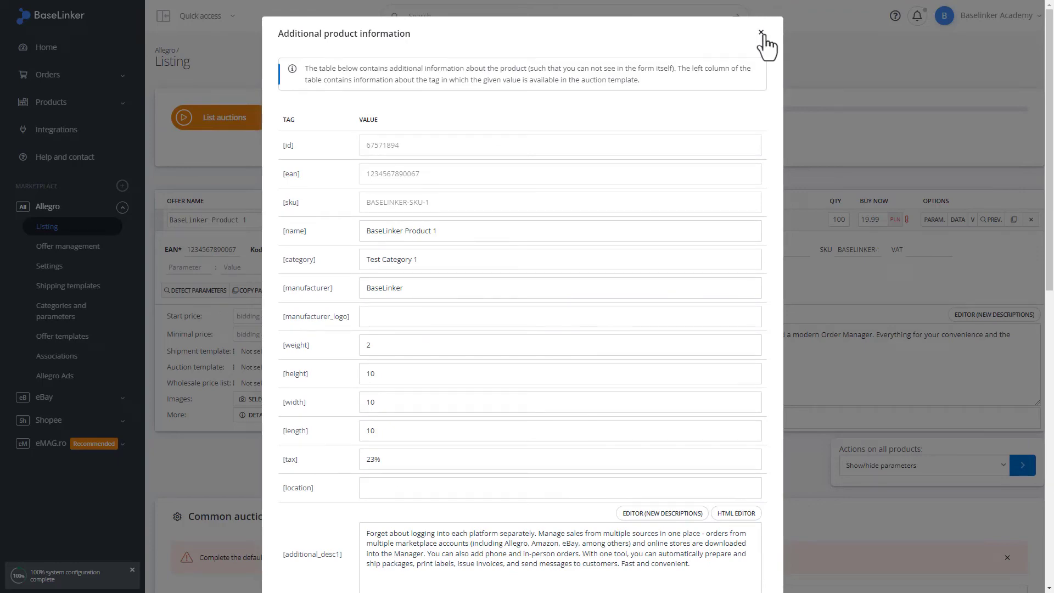
left_click(761, 33)
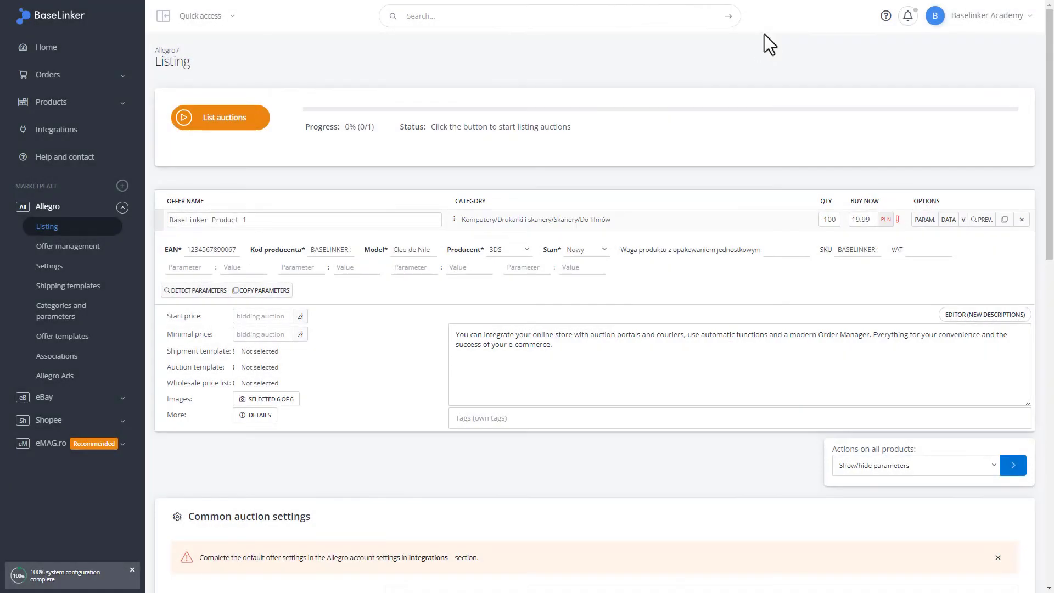
left_click(124, 209)
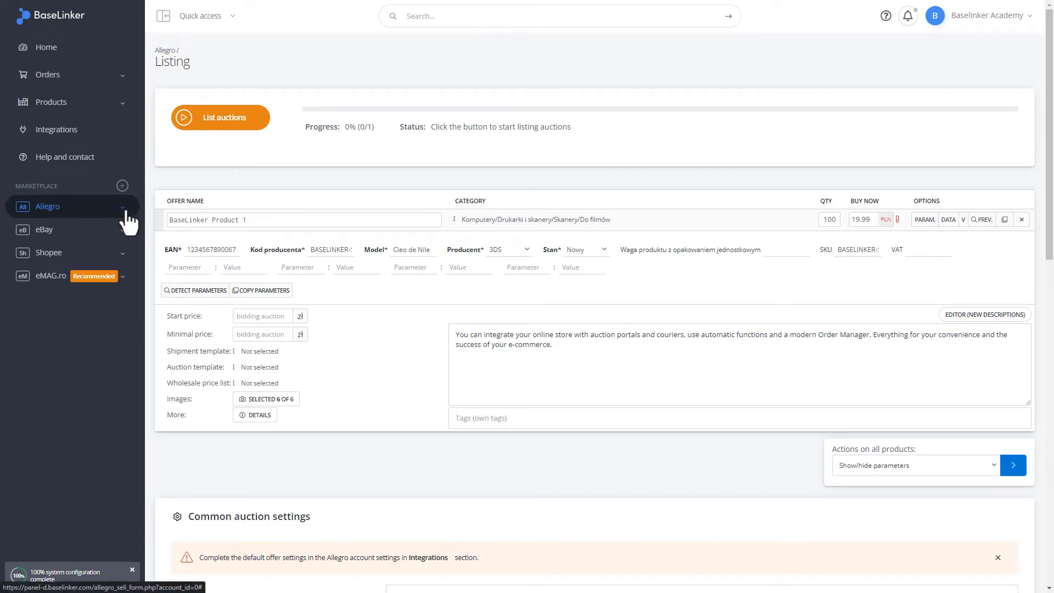
Step: Open the eBay.pl listing form for BaseLinker Product 1 from Test Category 1
left_click(123, 230)
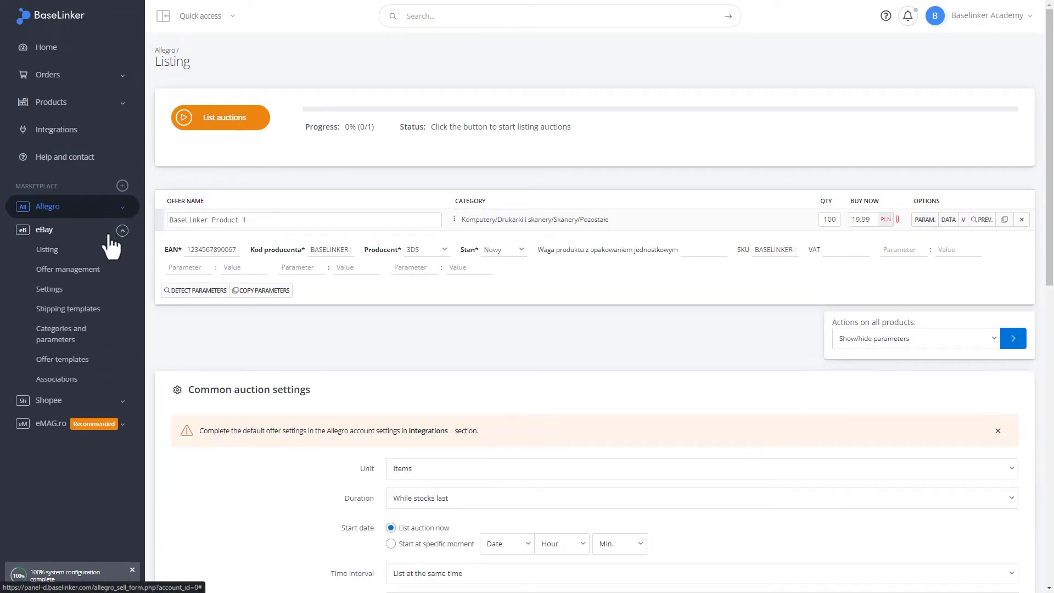
left_click(72, 250)
key("Return")
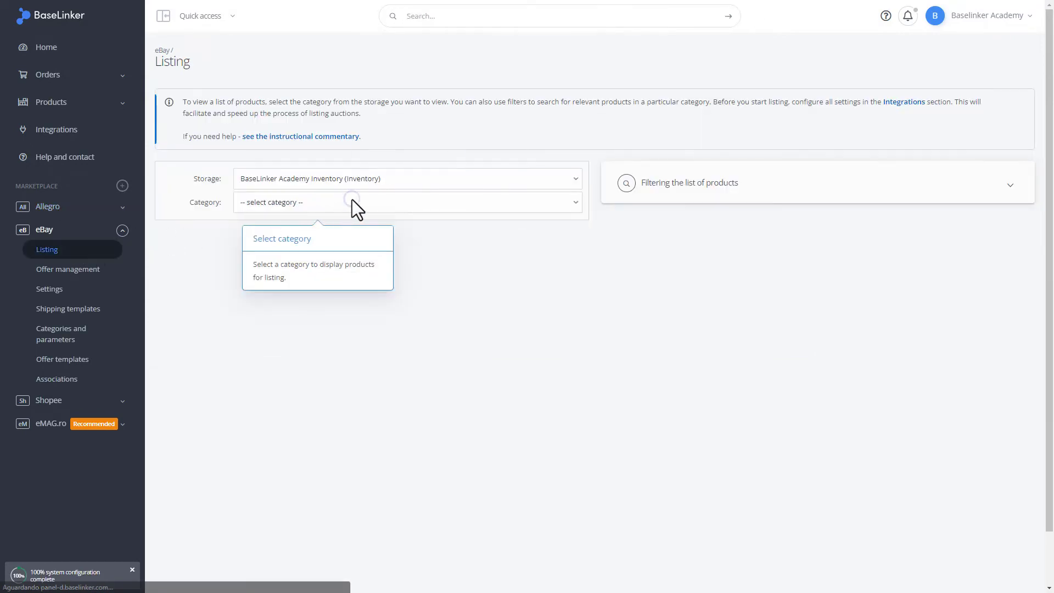
left_click(351, 199)
left_click(358, 239)
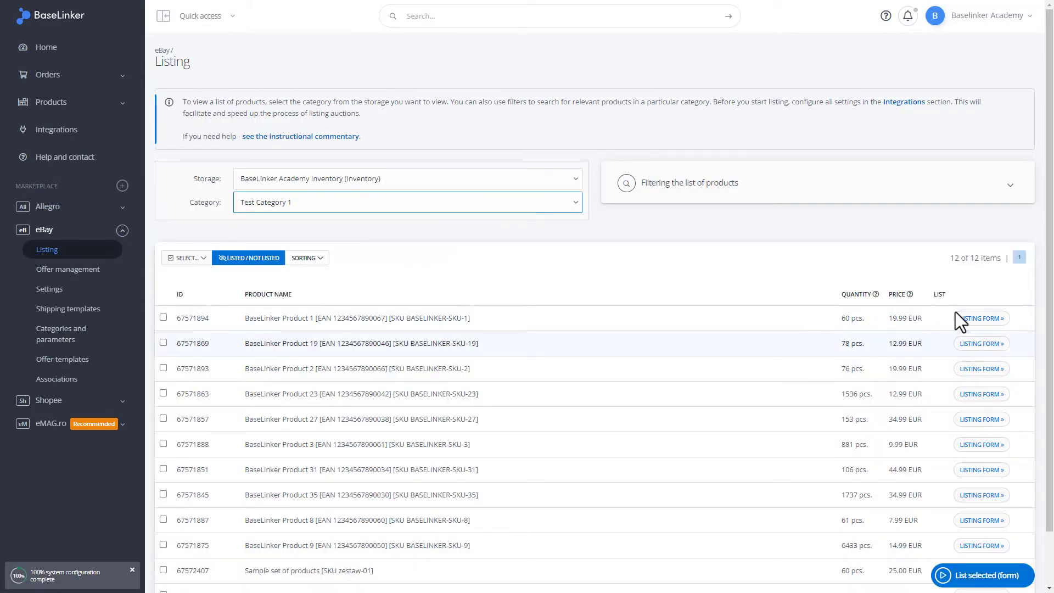
left_click(958, 318)
left_click(368, 74)
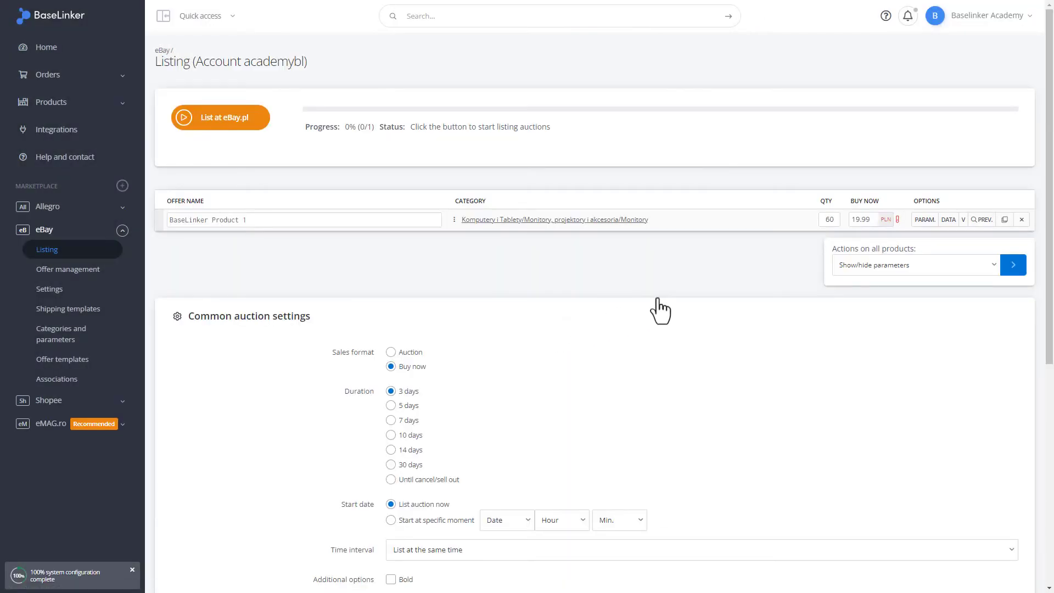
Step: Review the auto-filled eBay parameters, then leave for the eBay parameter rules
left_click(924, 220)
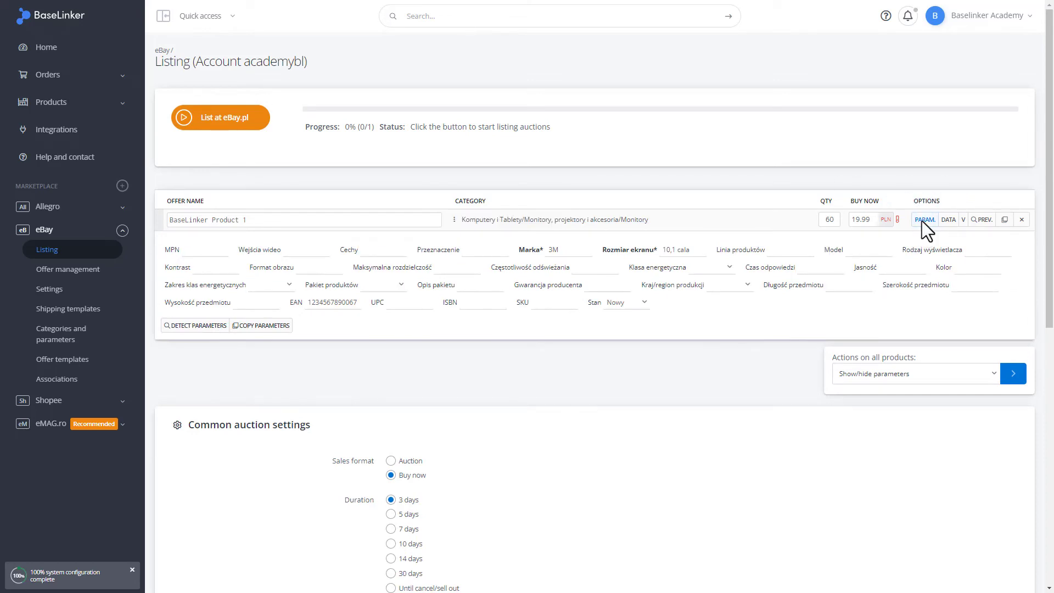
left_click(61, 337)
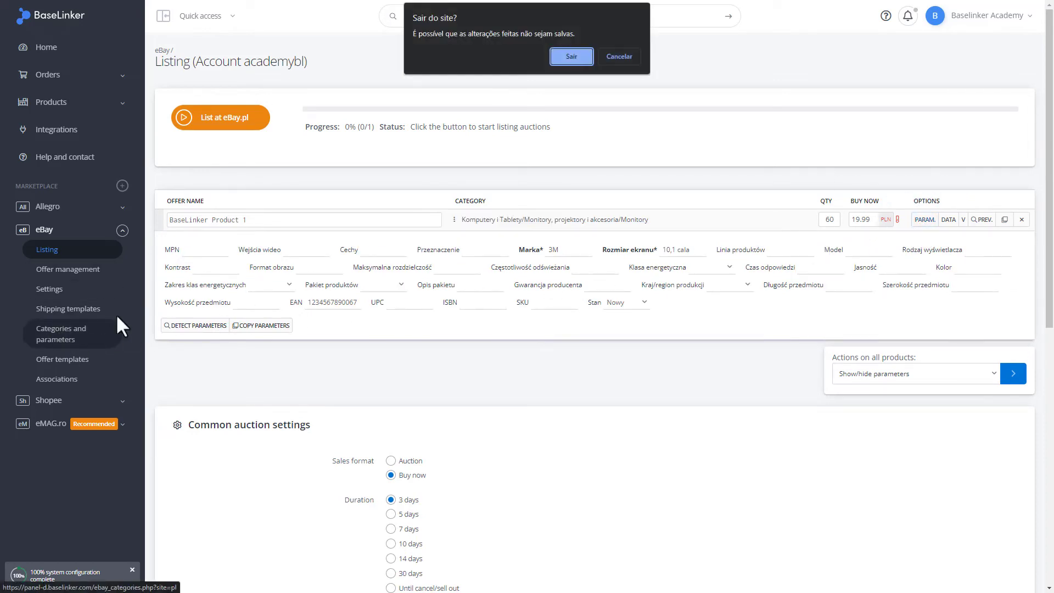
key("Return")
Step: Save an eBay.pl rule filling Marka from the product manufacturer, then start another parameter rule
left_click(272, 54)
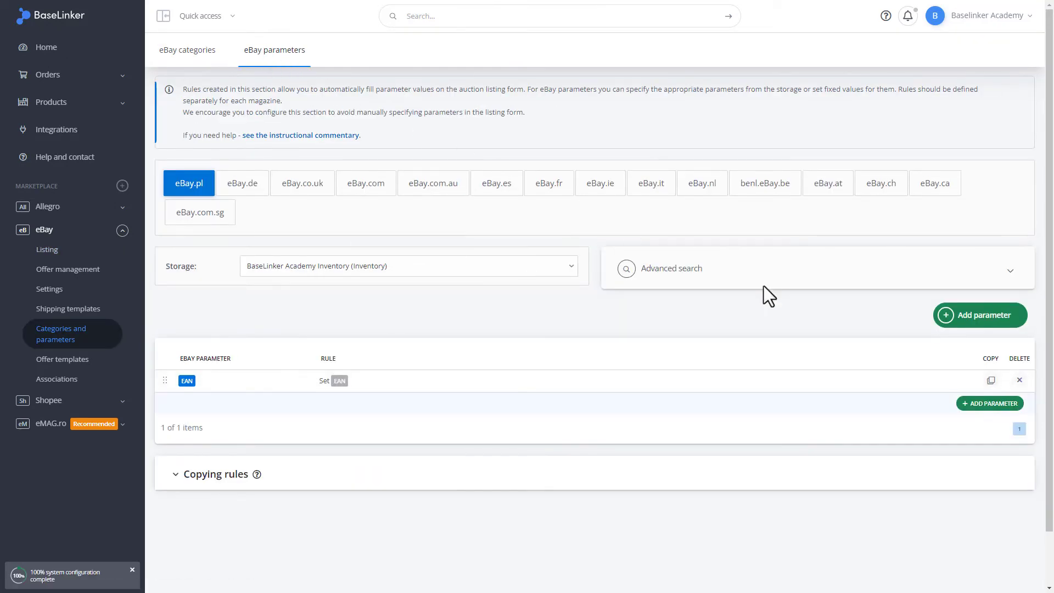
left_click(1012, 402)
left_click(246, 403)
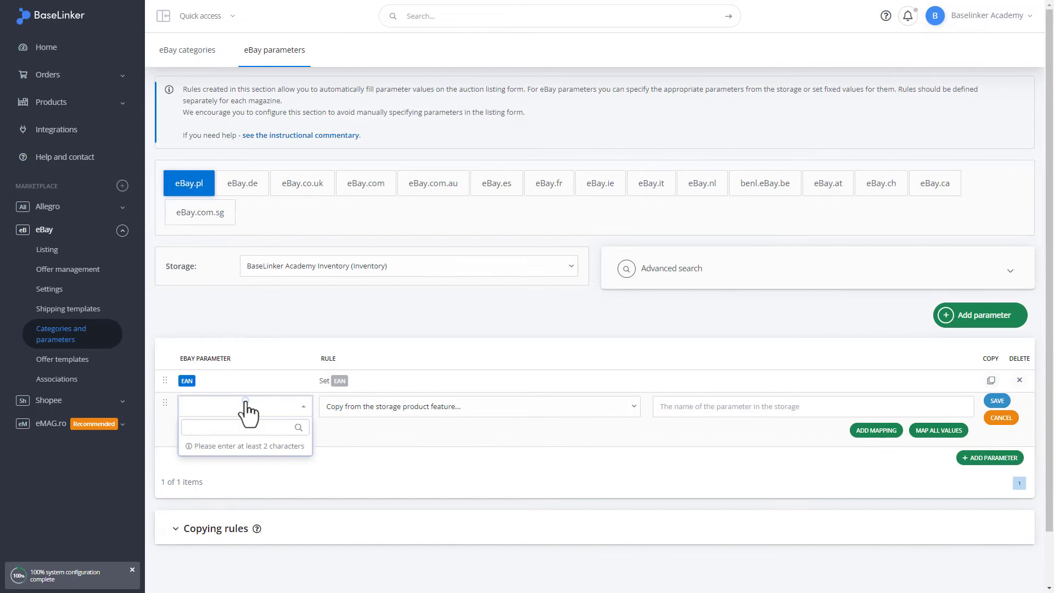
type("marka")
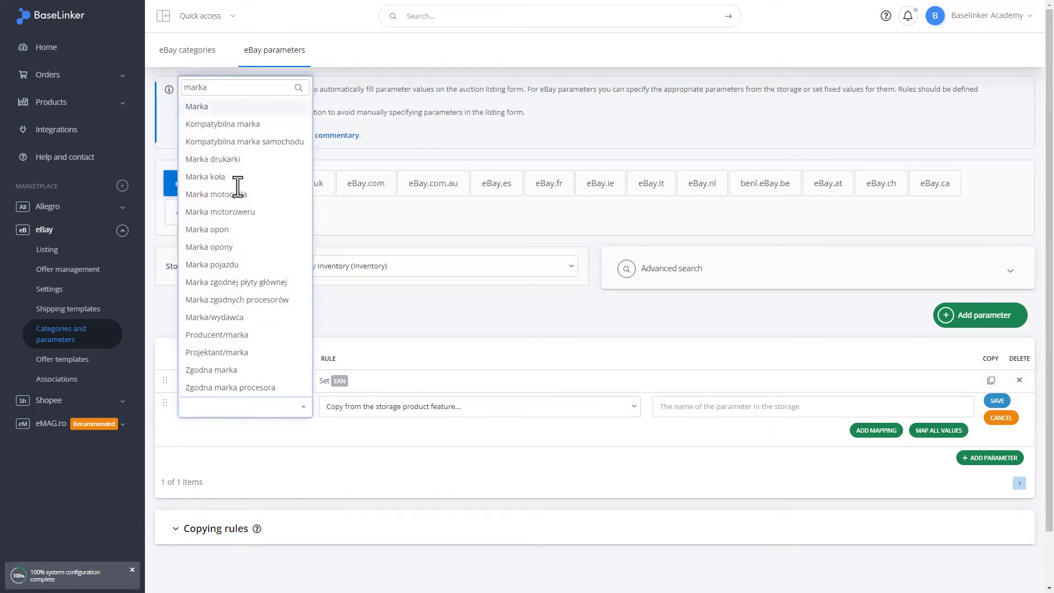
left_click(233, 110)
left_click(502, 405)
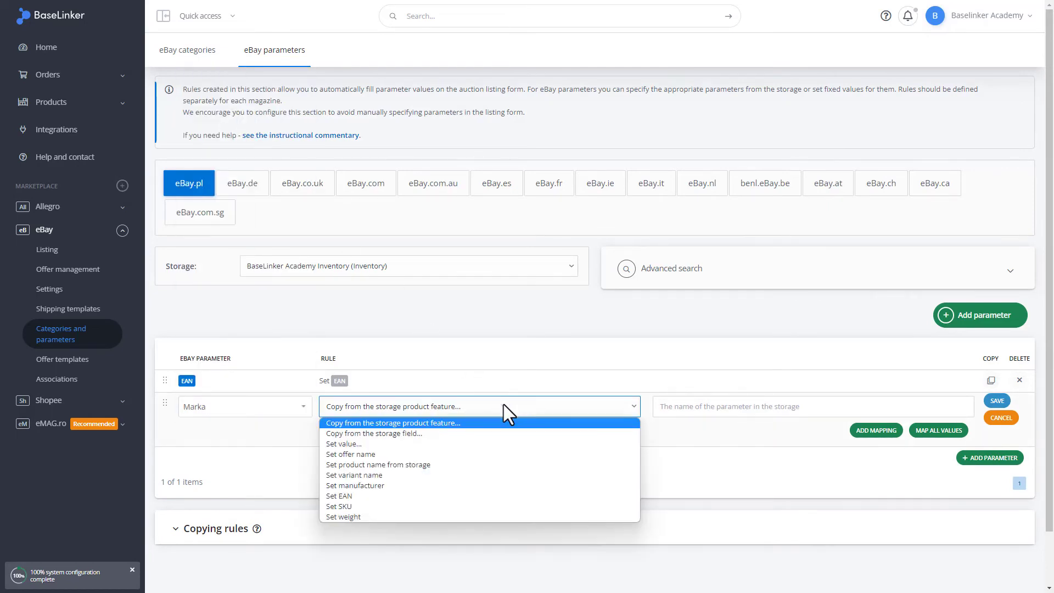
left_click(483, 486)
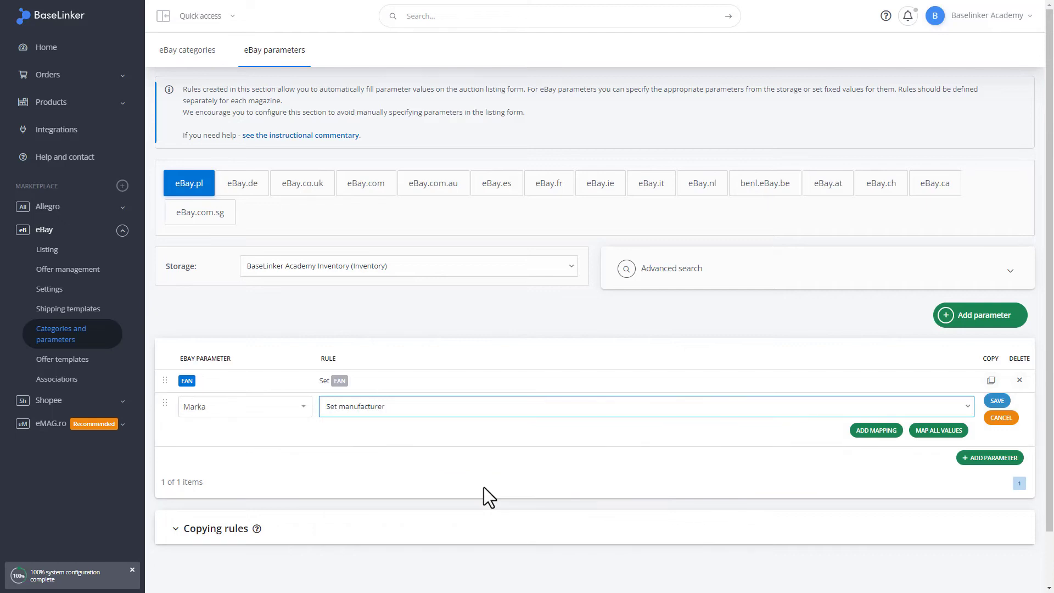
left_click(997, 401)
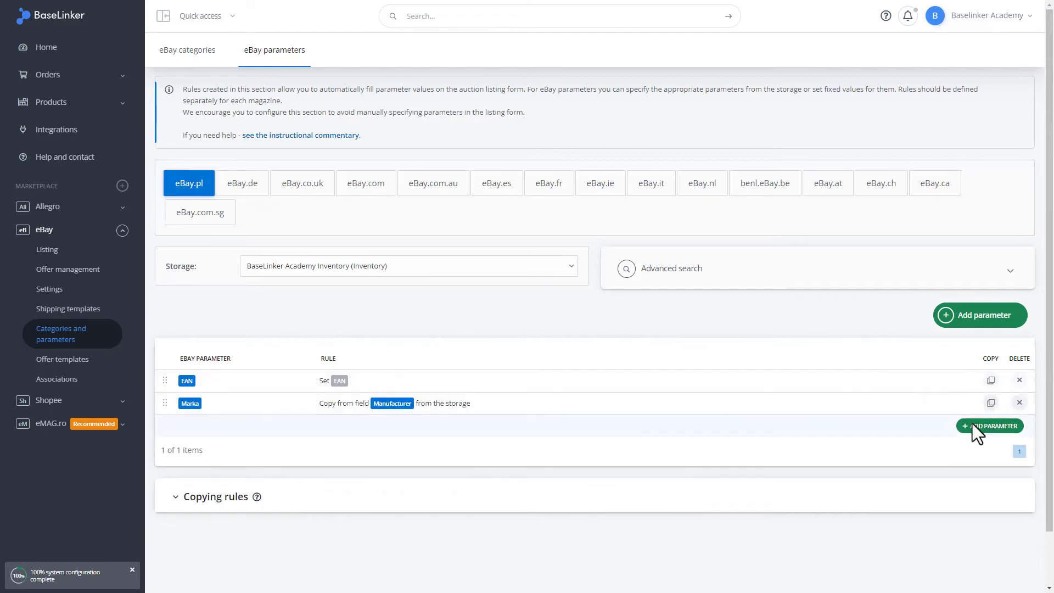
left_click(973, 426)
Step: Make the new rule set Rozmiar ekranu to the fixed value 10,1 cala and save it
left_click(256, 434)
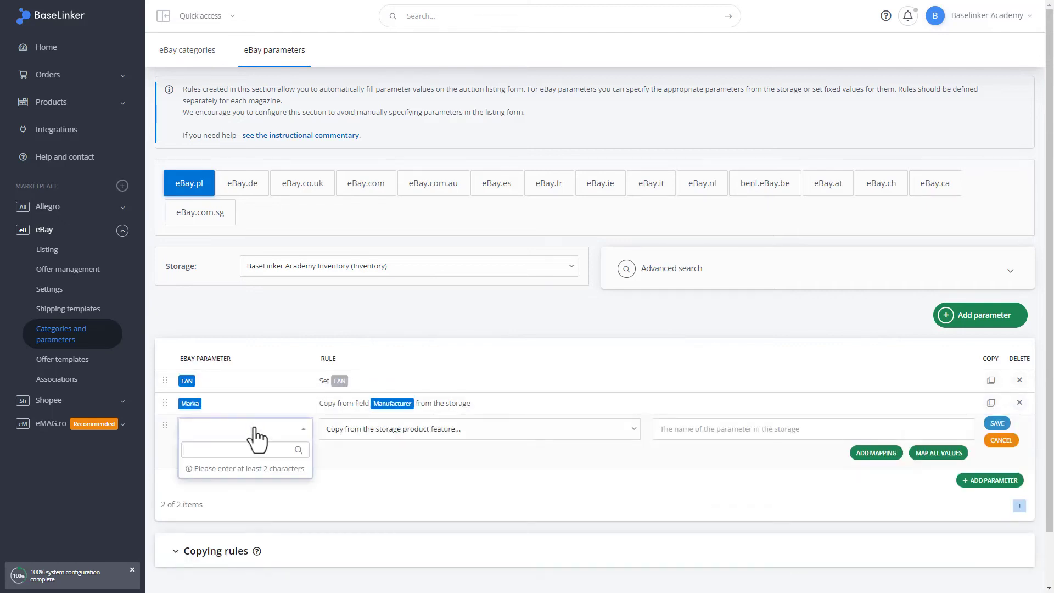
type("rozm")
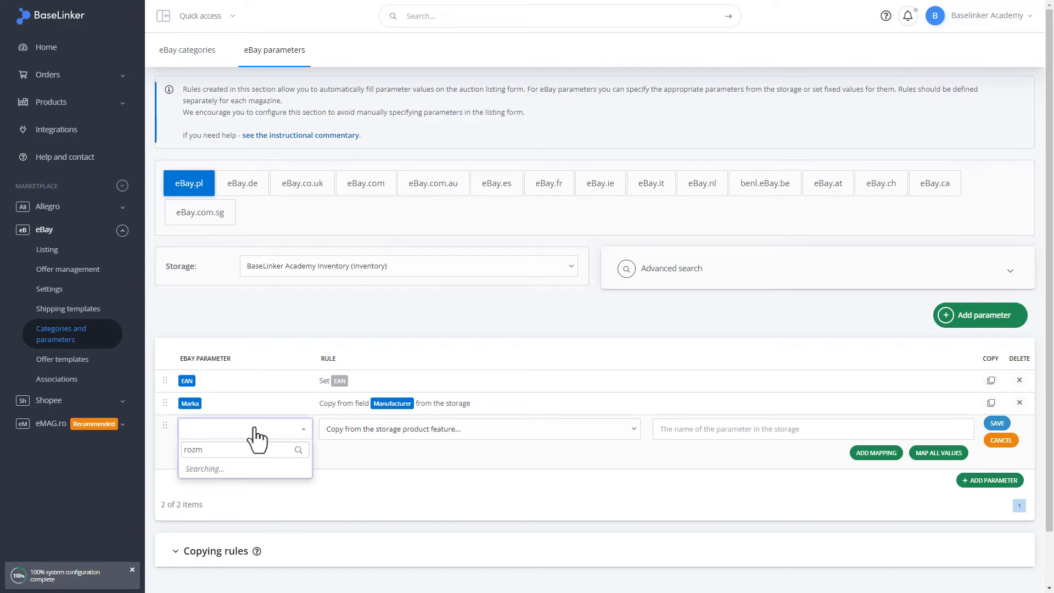
type("iar ek")
scroll(254, 439, "down", 1)
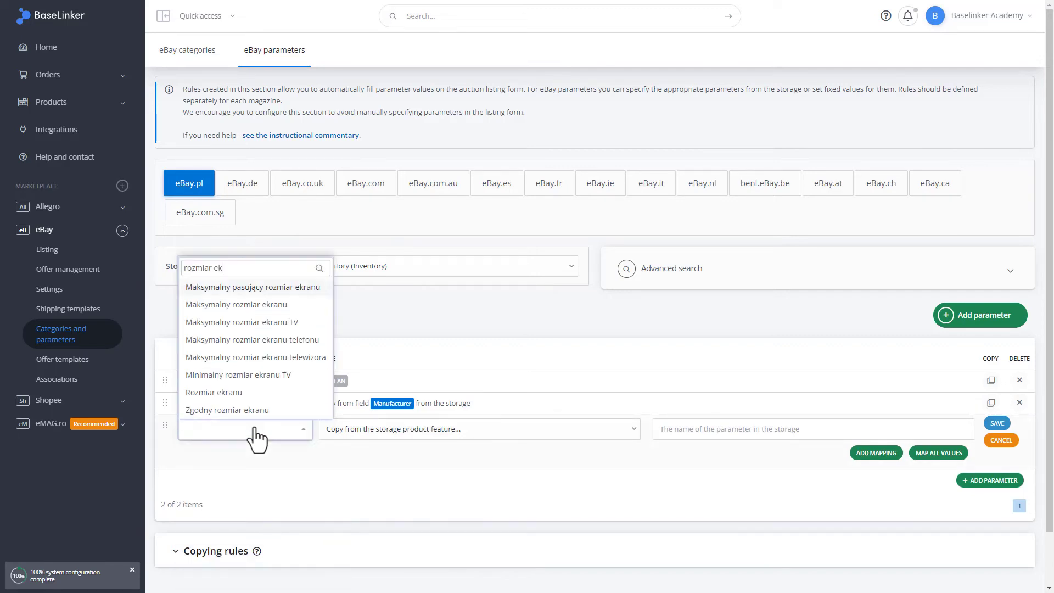
left_click(237, 406)
left_click(383, 428)
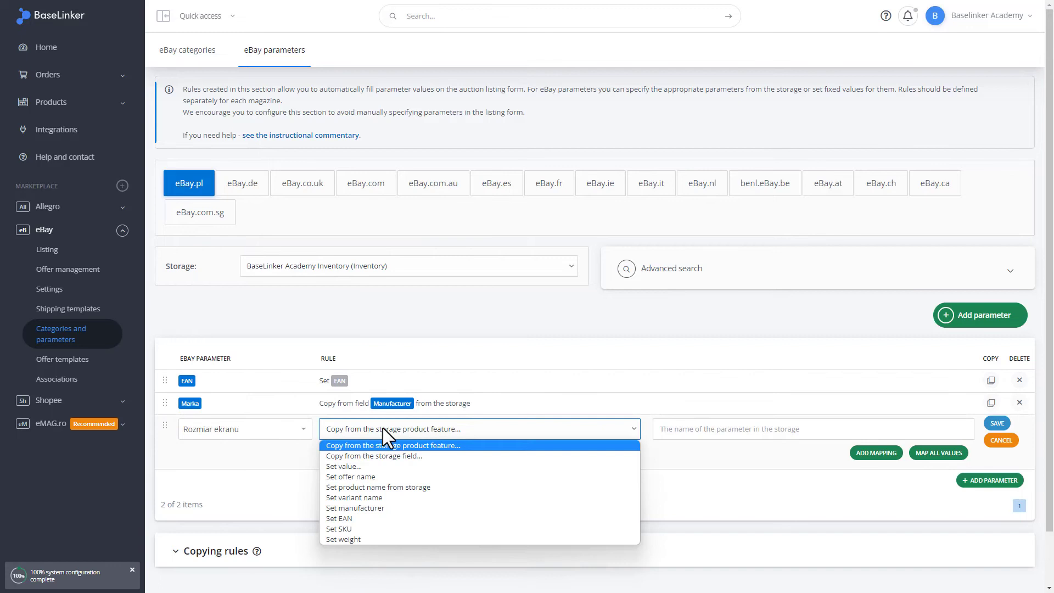
left_click(381, 467)
left_click(609, 430)
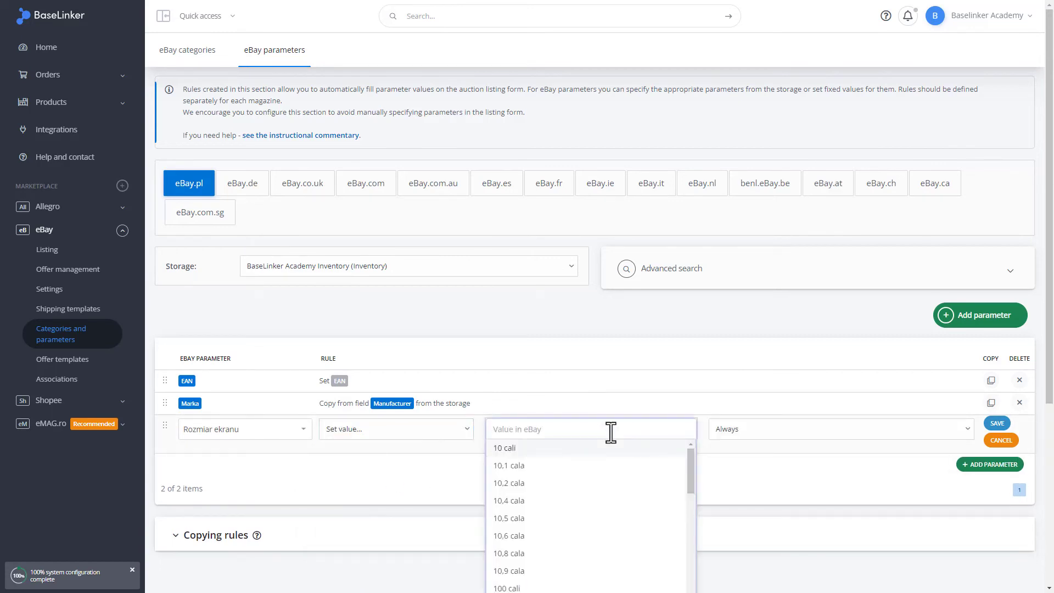
left_click(604, 465)
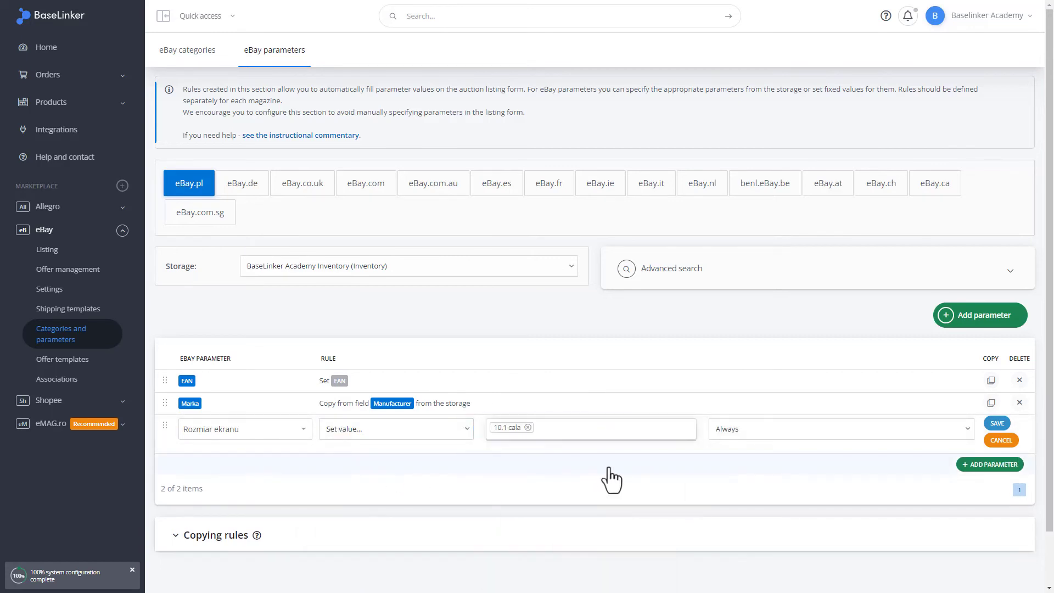
left_click(996, 423)
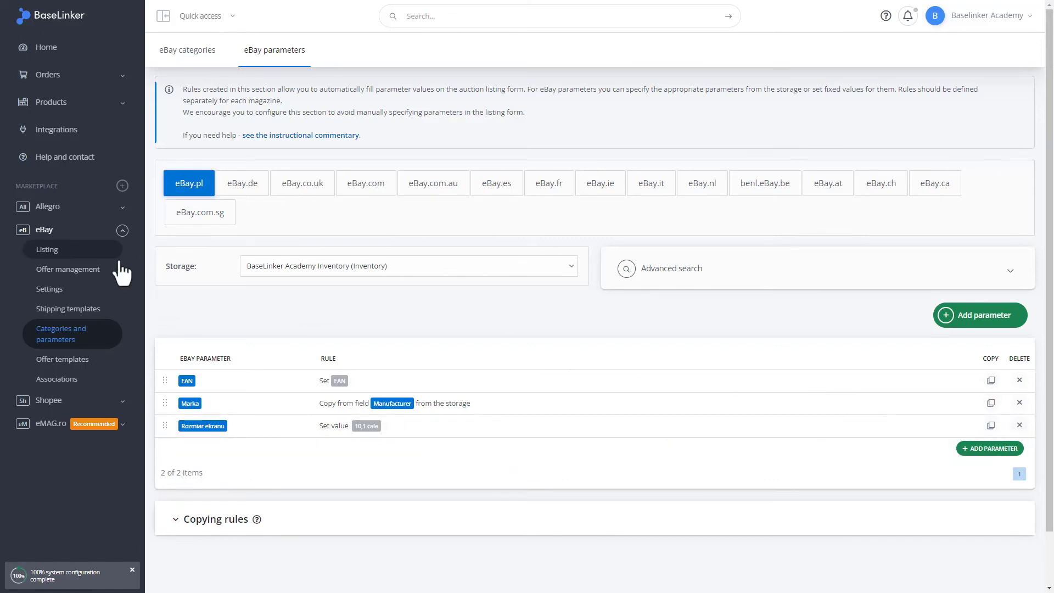
Step: Open the eBay.pl listing form for BaseLinker Product 1 from Test Category 1
left_click(76, 252)
left_click(325, 205)
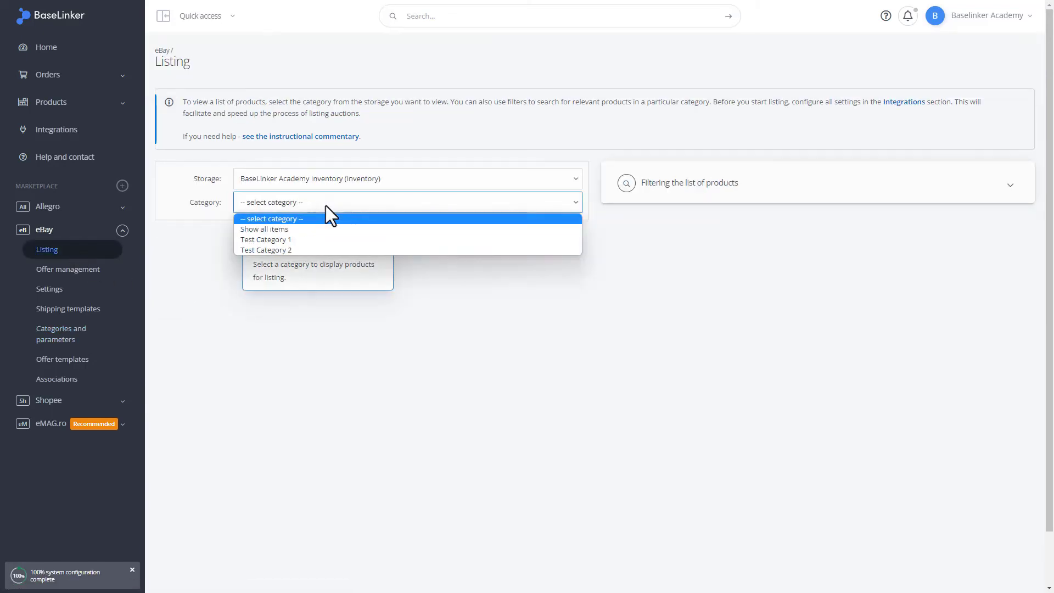
left_click(321, 239)
left_click(965, 315)
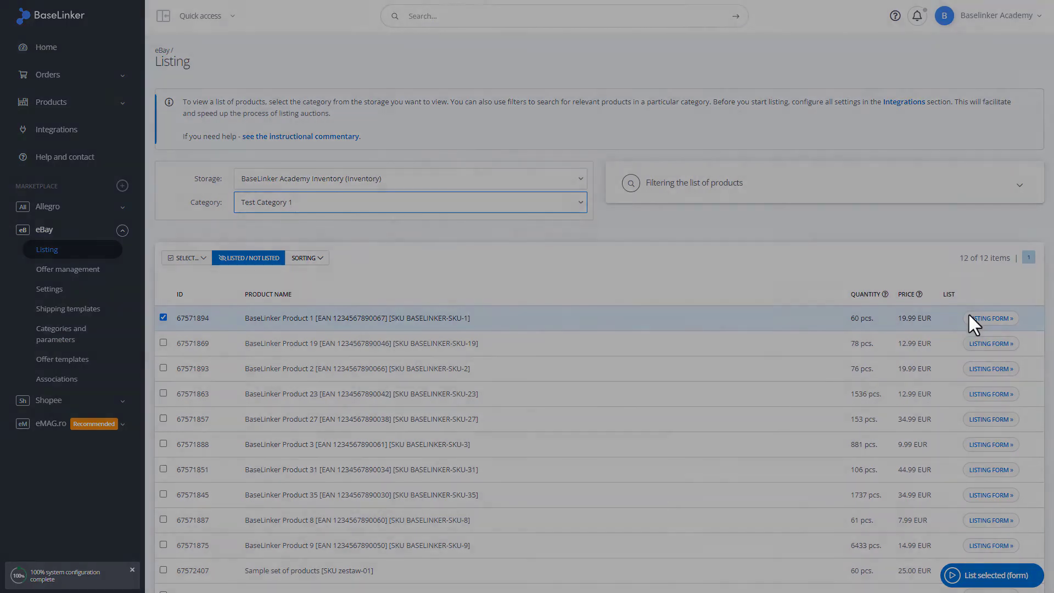
left_click(360, 74)
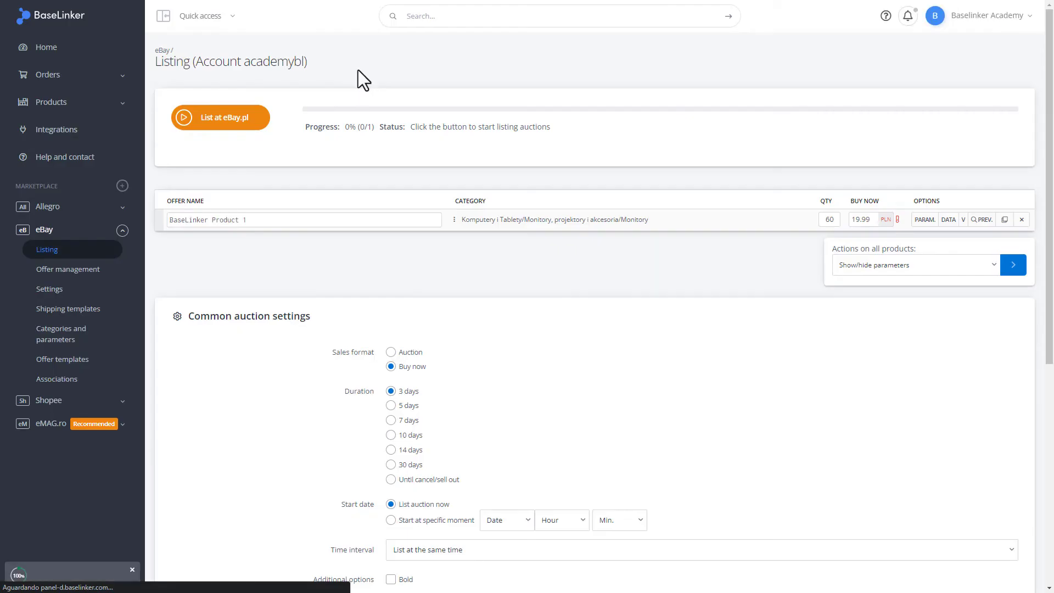
Step: Show its category parameters and check Marka is 3M and Rozmiar ekranu is 10,1 cala
left_click(926, 219)
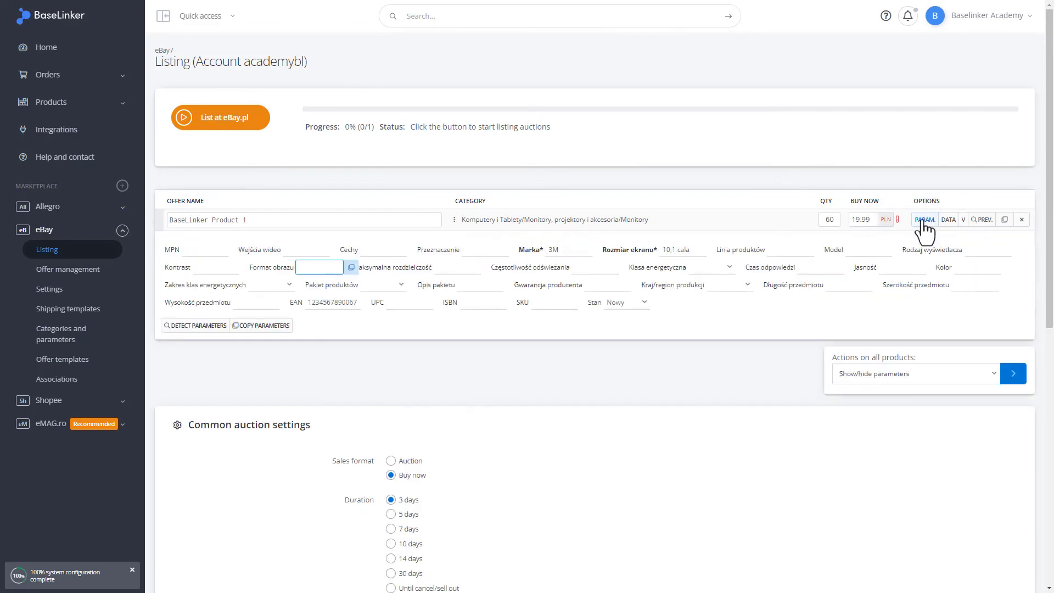
left_click(565, 250)
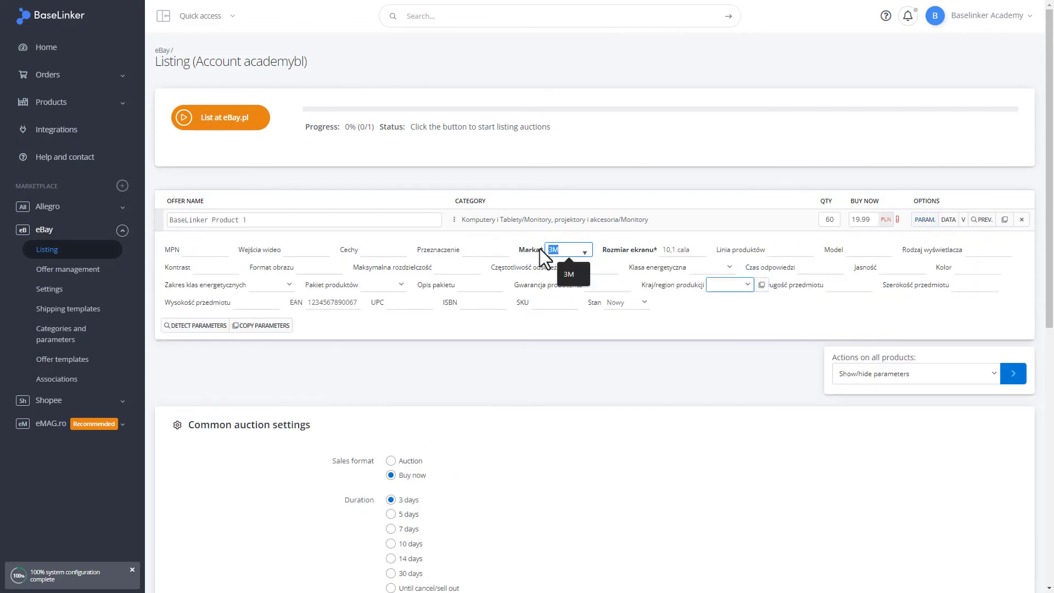
left_click(683, 250)
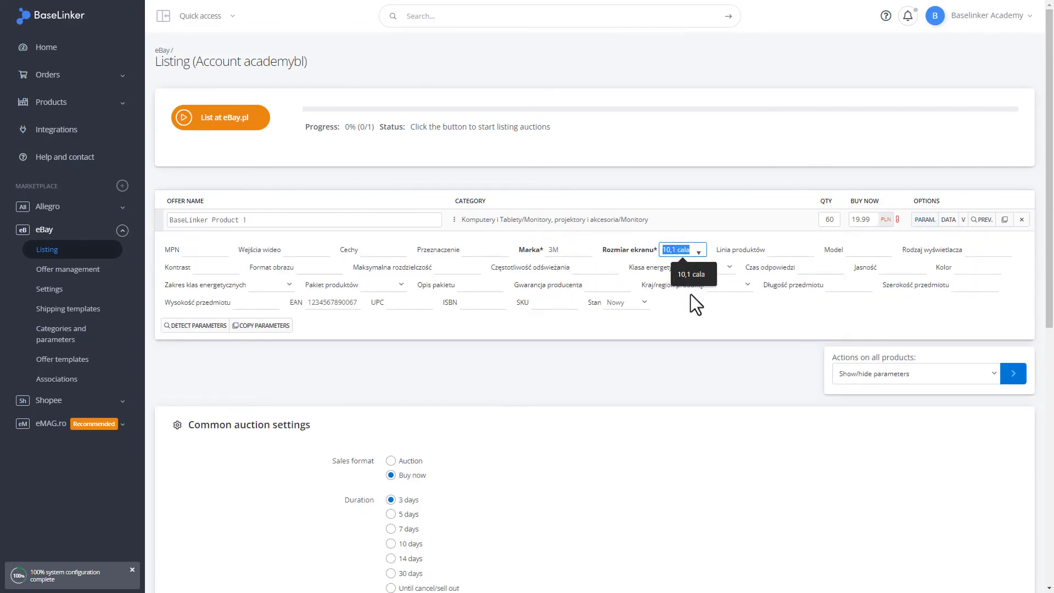
left_click(741, 358)
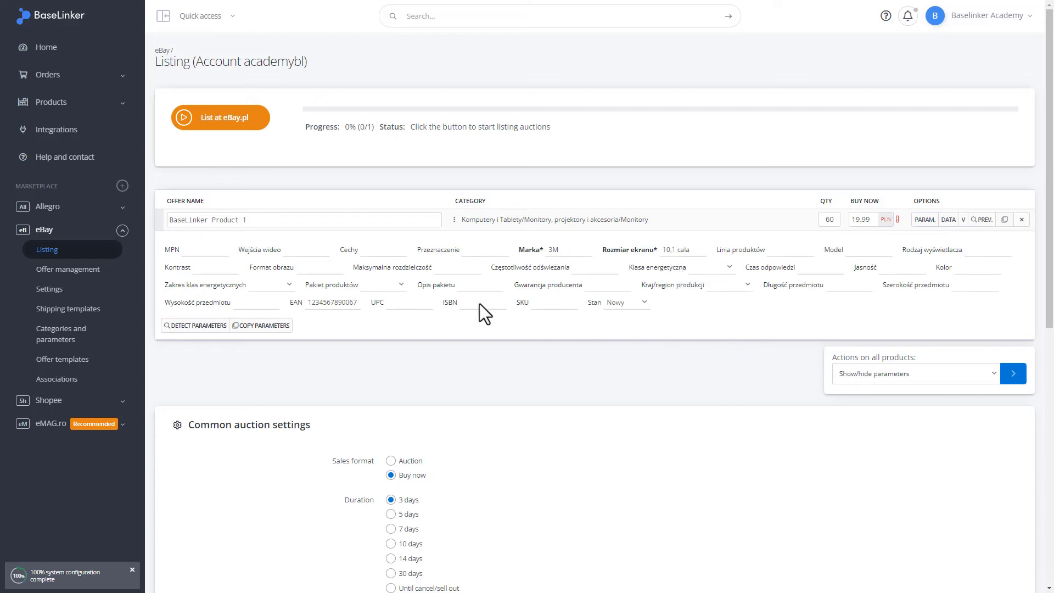
Step: Switch from the eBay sidebar section to Shopee Listing, confirming leaving the eBay form
left_click(122, 231)
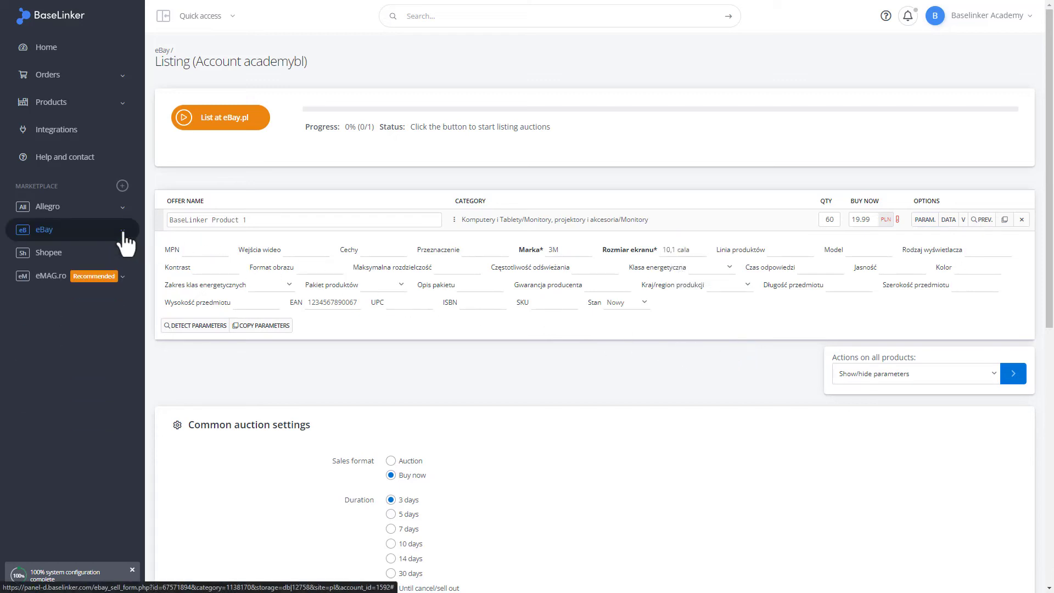
left_click(123, 231)
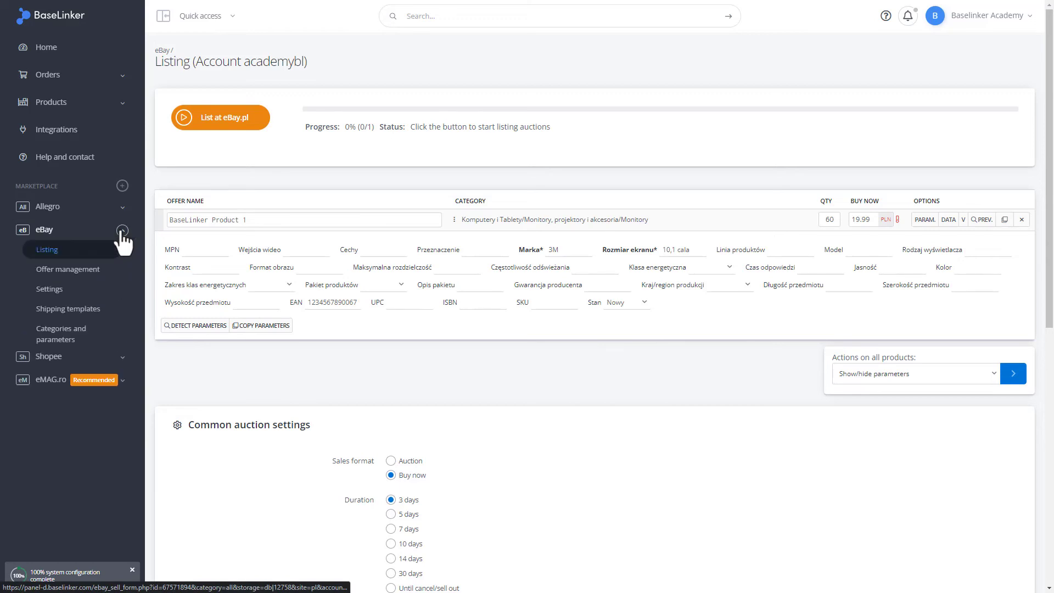
left_click(122, 231)
left_click(123, 253)
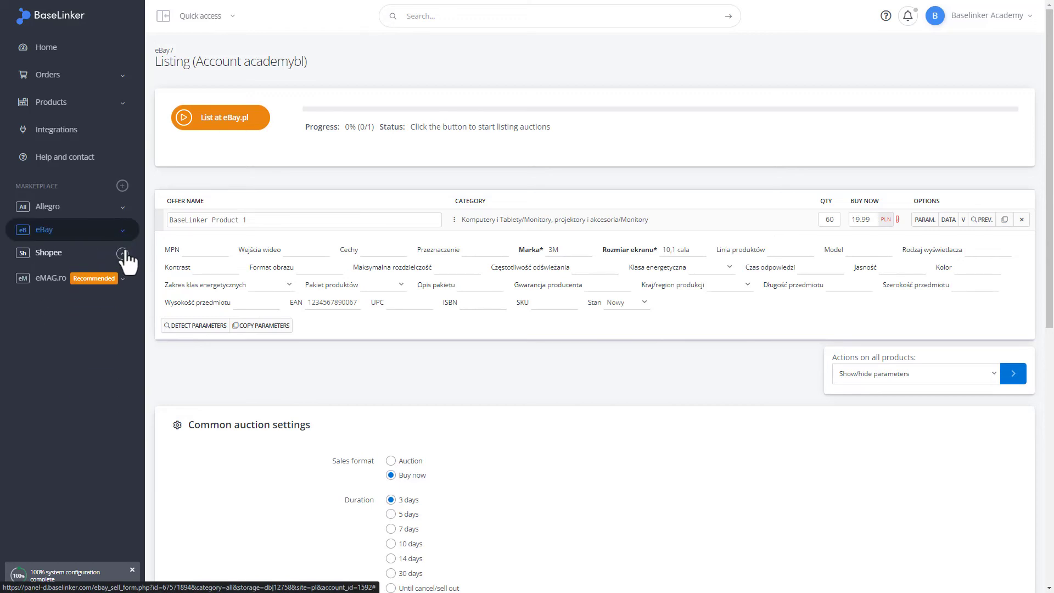
left_click(81, 274)
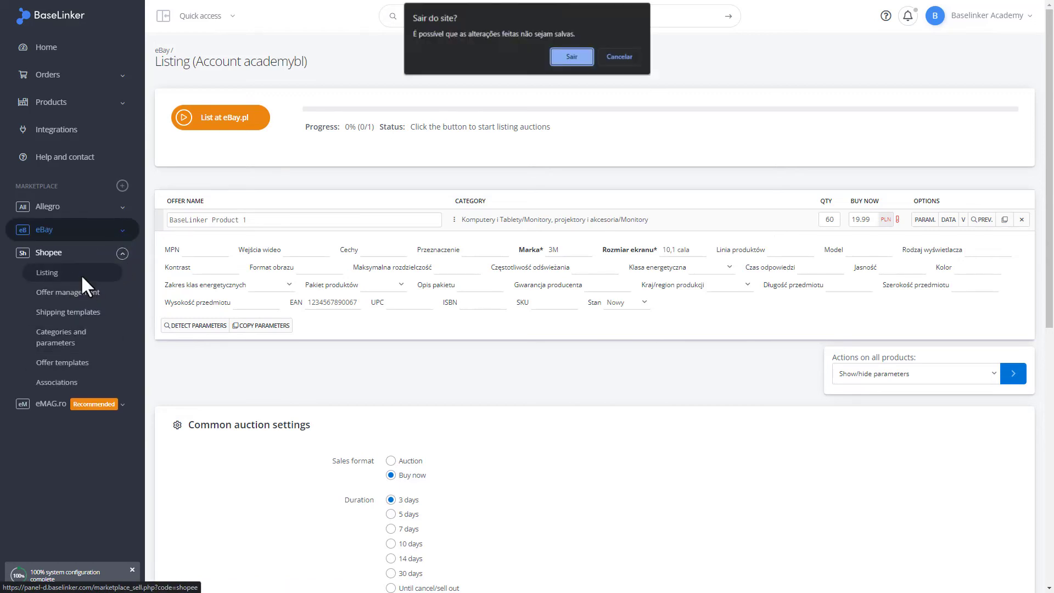
key("Return")
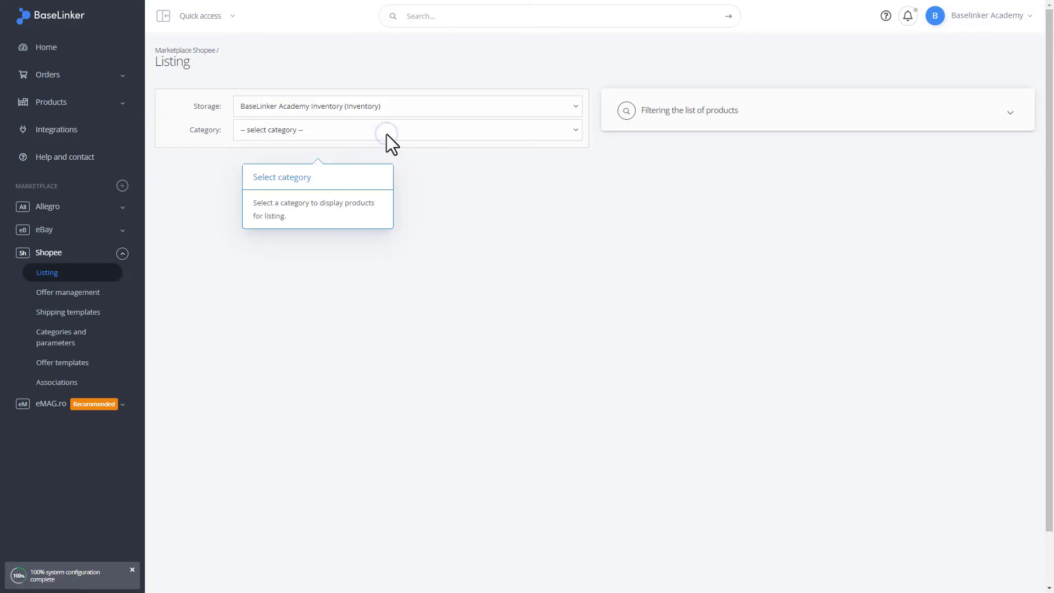
Step: Open Product 1's Shopee listing form from Test Category 1, show its parameters, then go to Categories and parameters
left_click(386, 129)
left_click(383, 163)
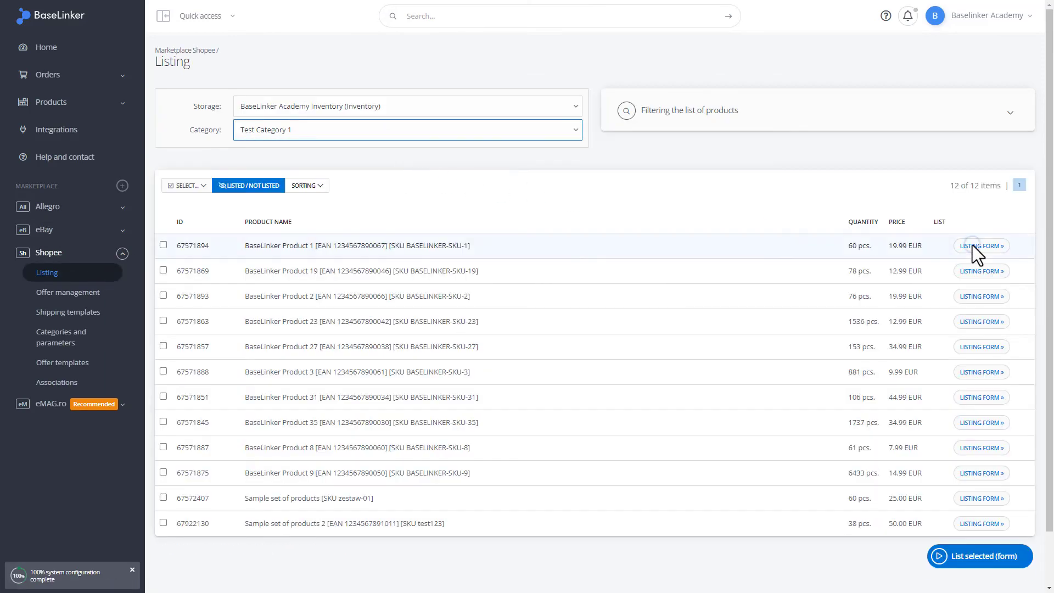
left_click(973, 245)
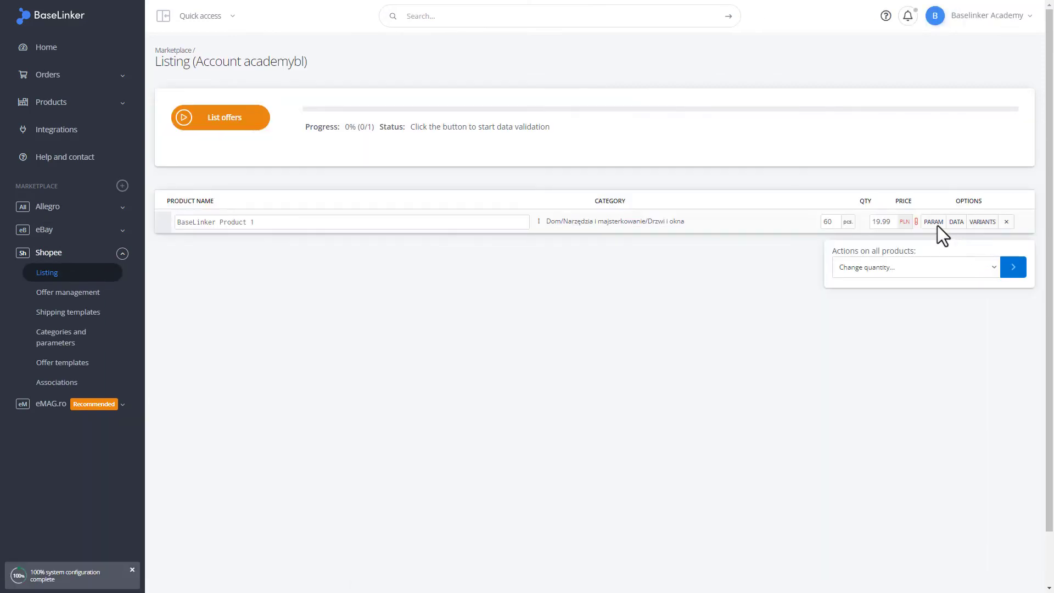
left_click(933, 222)
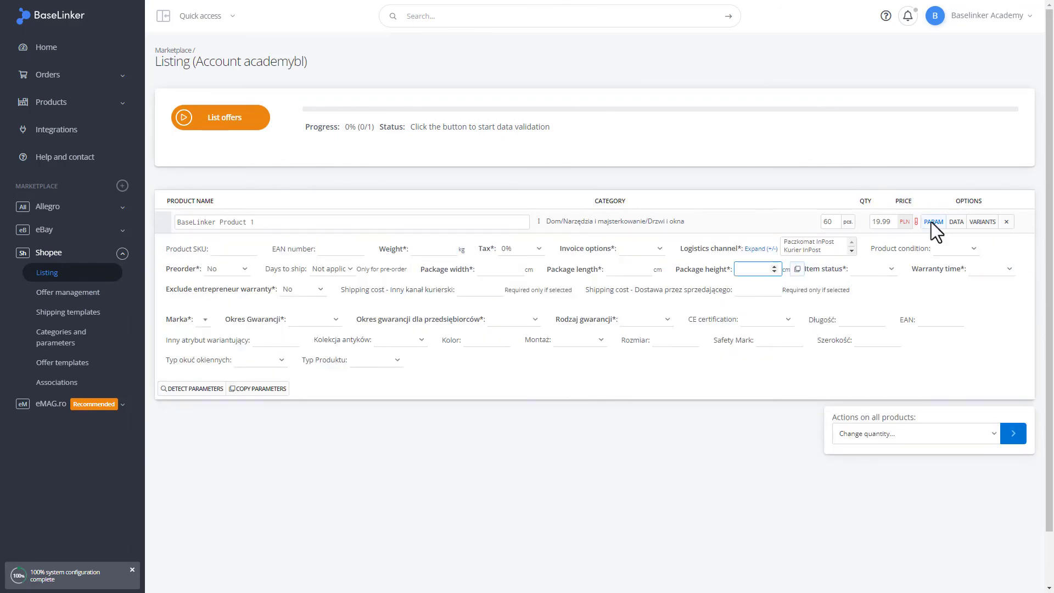
left_click(87, 336)
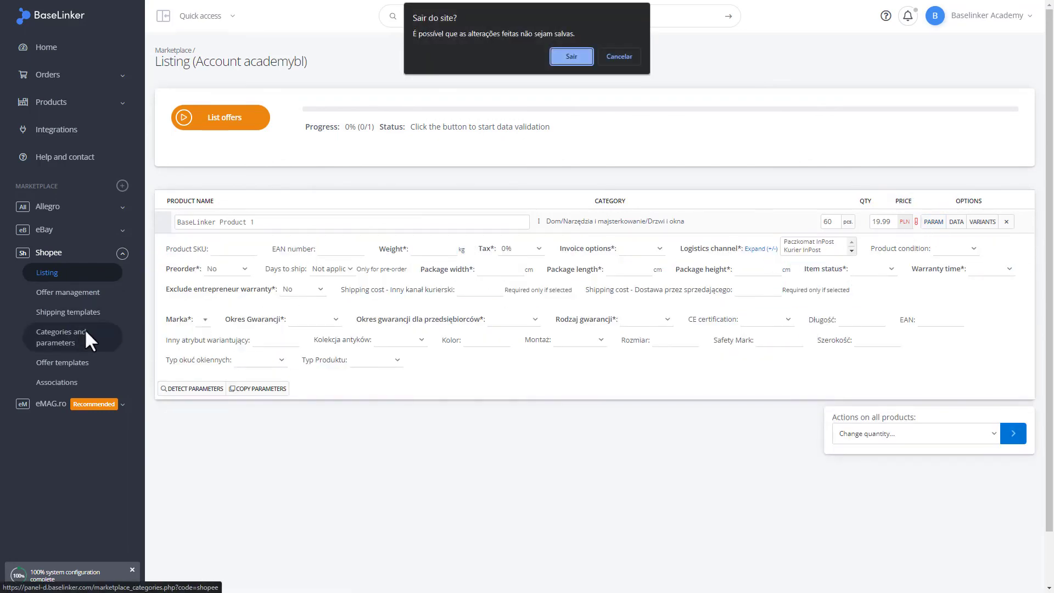
Step: Leave the listing form and add a Shopee parameter rule for Rodzaj gwarancji
left_click(563, 61)
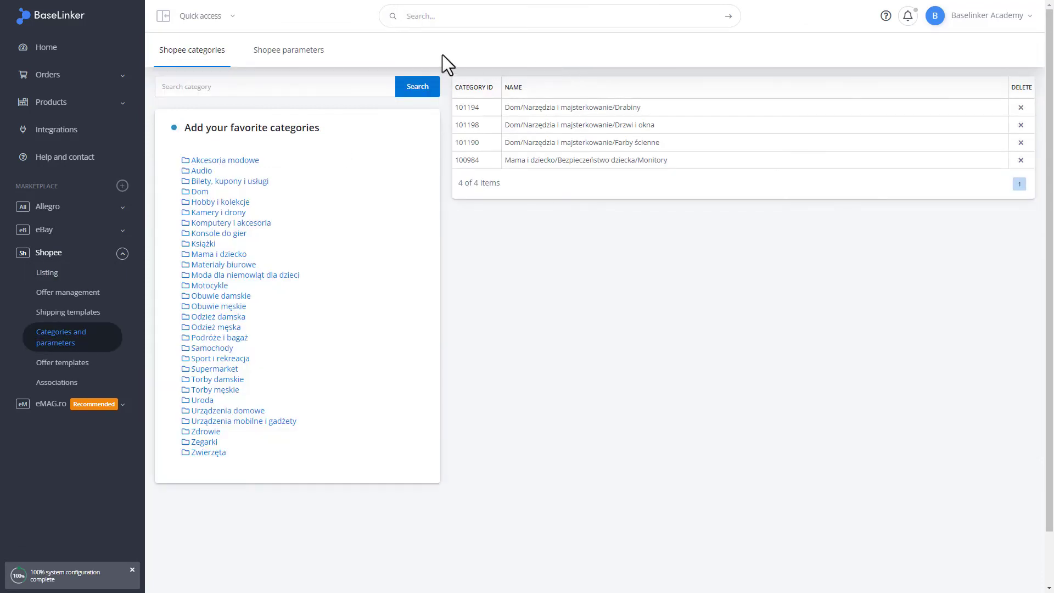
left_click(297, 59)
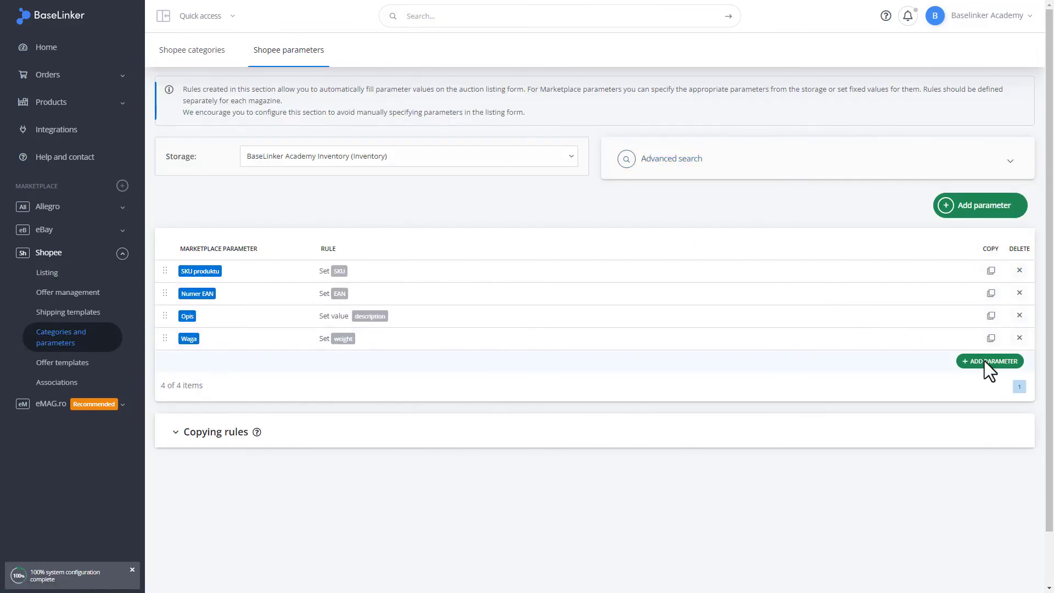
left_click(936, 214)
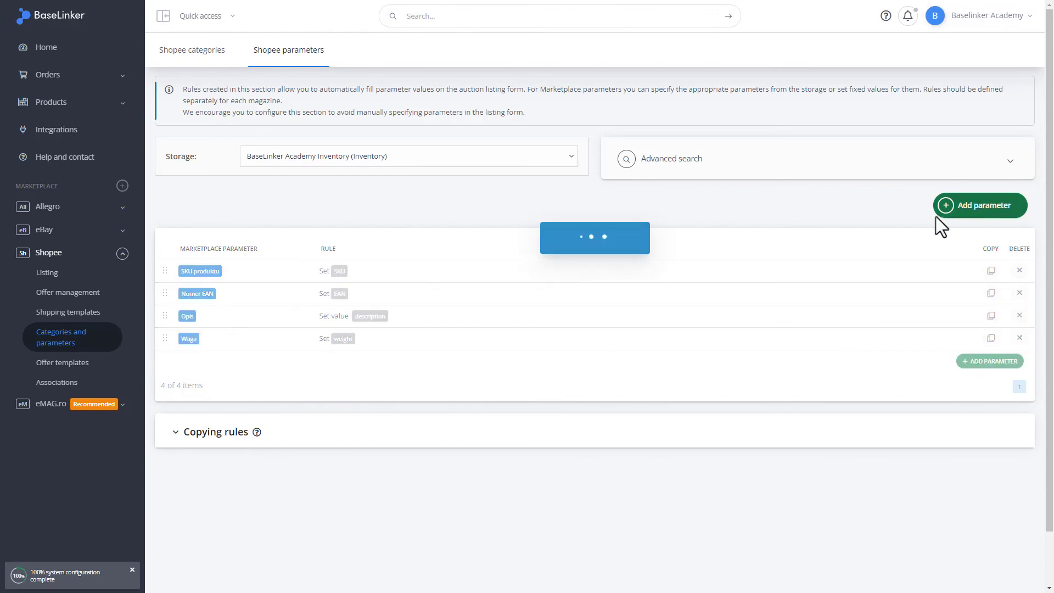
left_click(225, 366)
type("Rodzaj gwarancj")
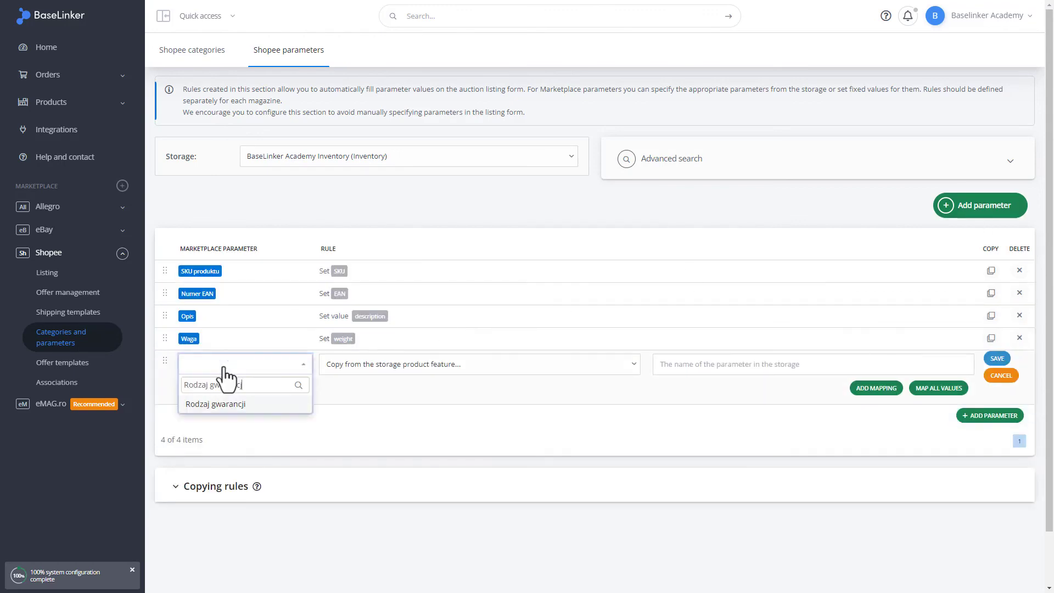
left_click(245, 405)
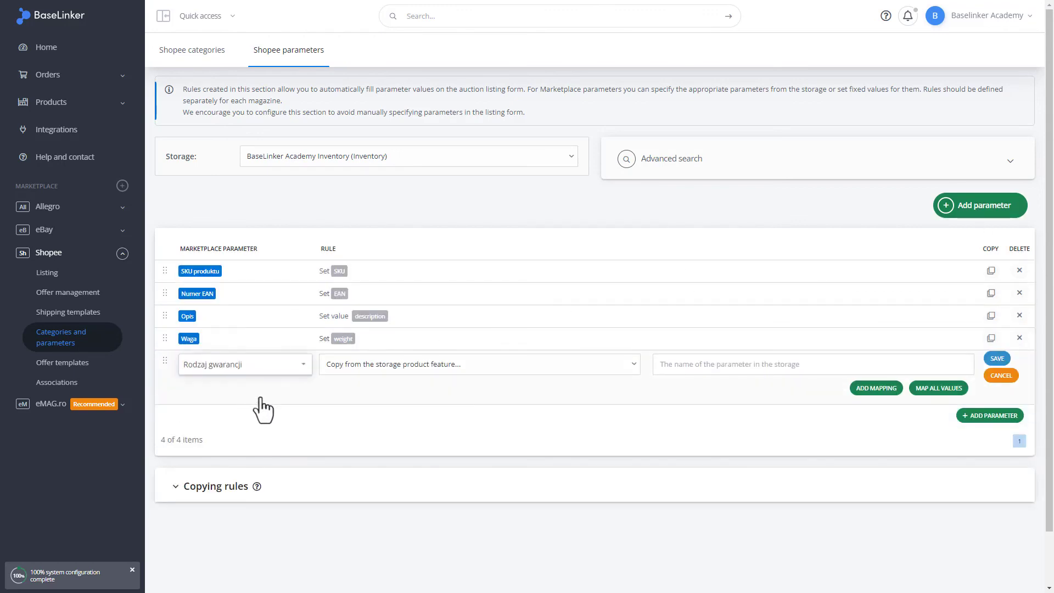
Step: Set its fixed values to Gwarancja międzynarodowa and Gwarancja producenta/dystrybutora, then save
left_click(353, 364)
left_click(347, 400)
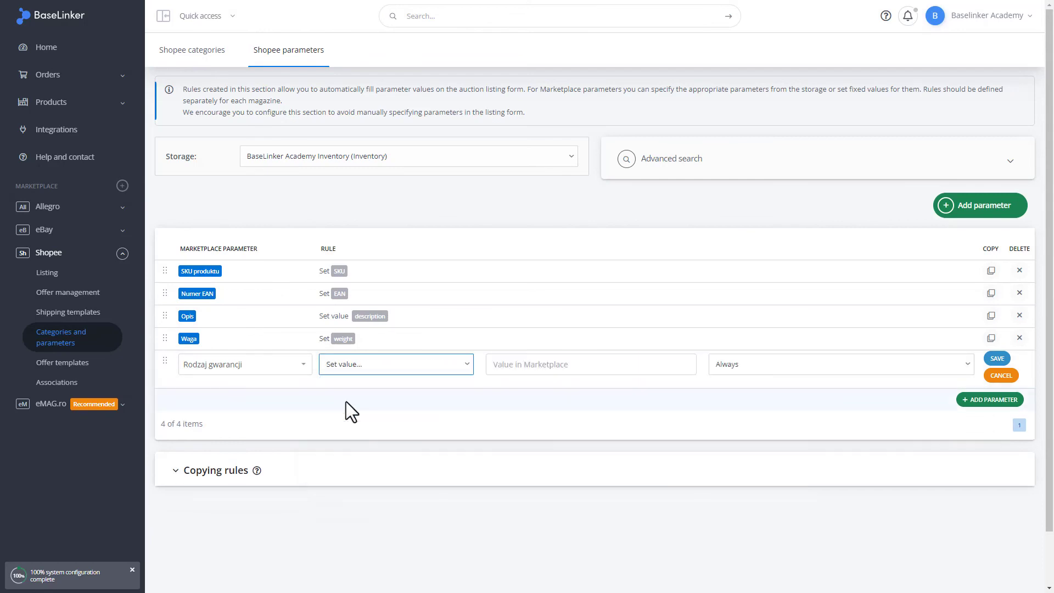
left_click(558, 367)
left_click(555, 401)
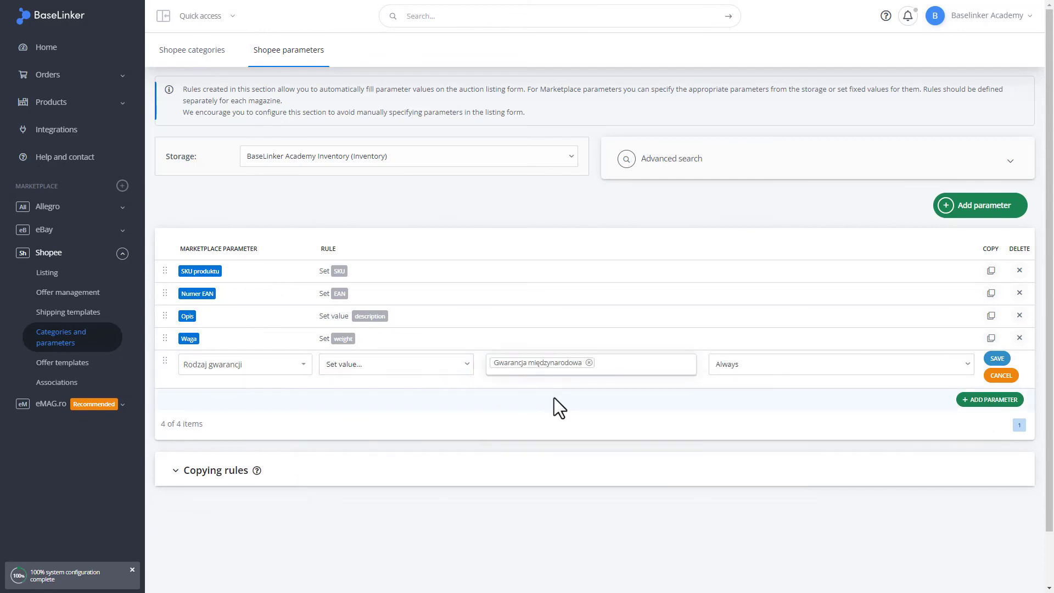
left_click(618, 365)
left_click(611, 420)
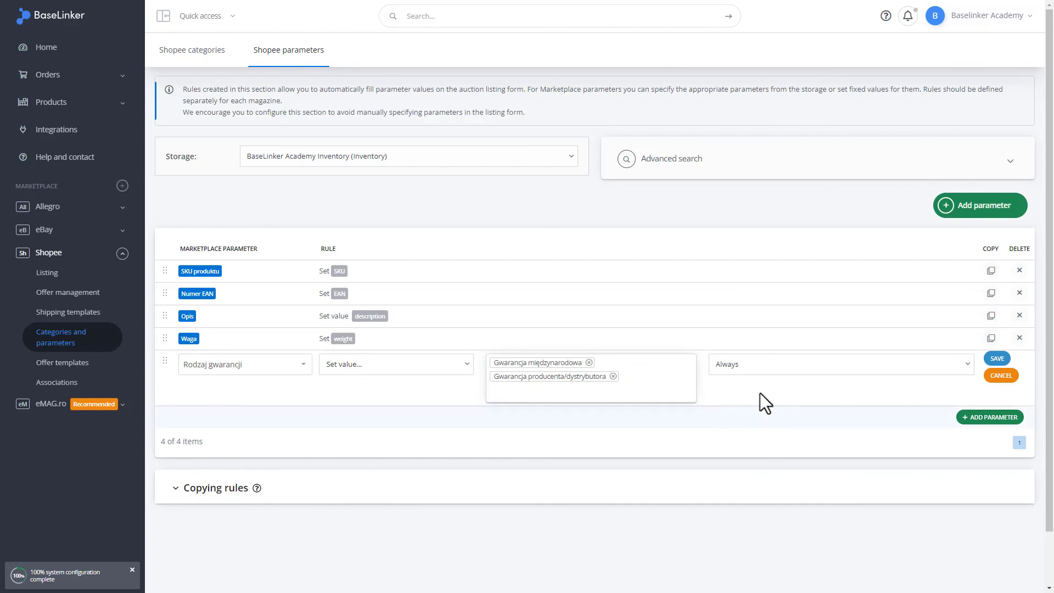
left_click(996, 359)
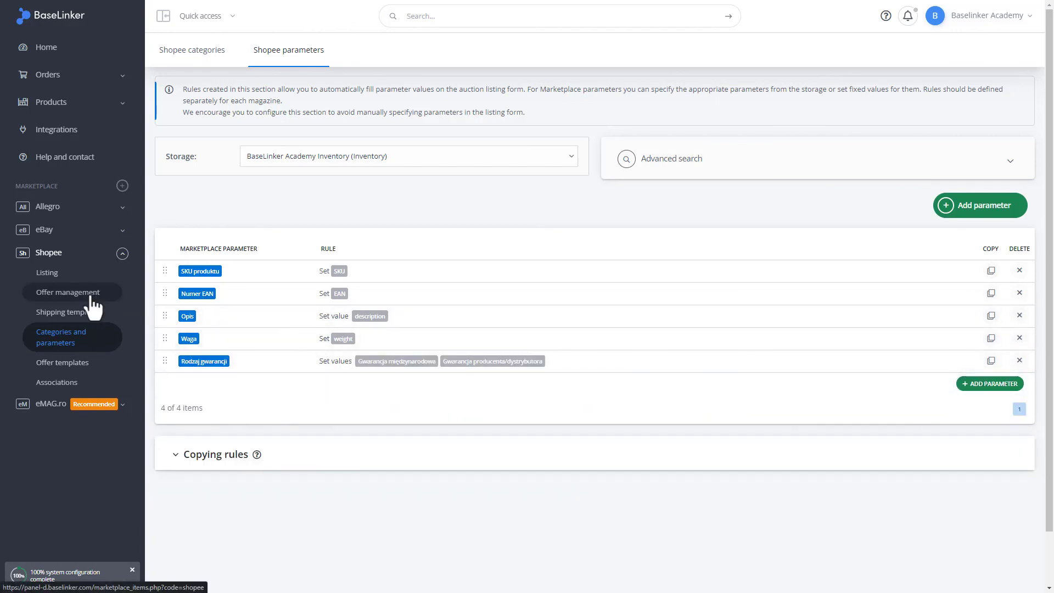
Step: Reopen Product 1's Shopee listing form and confirm Rodzaj gwarancji shows Gwarancja producenta/dystrybutora
left_click(74, 275)
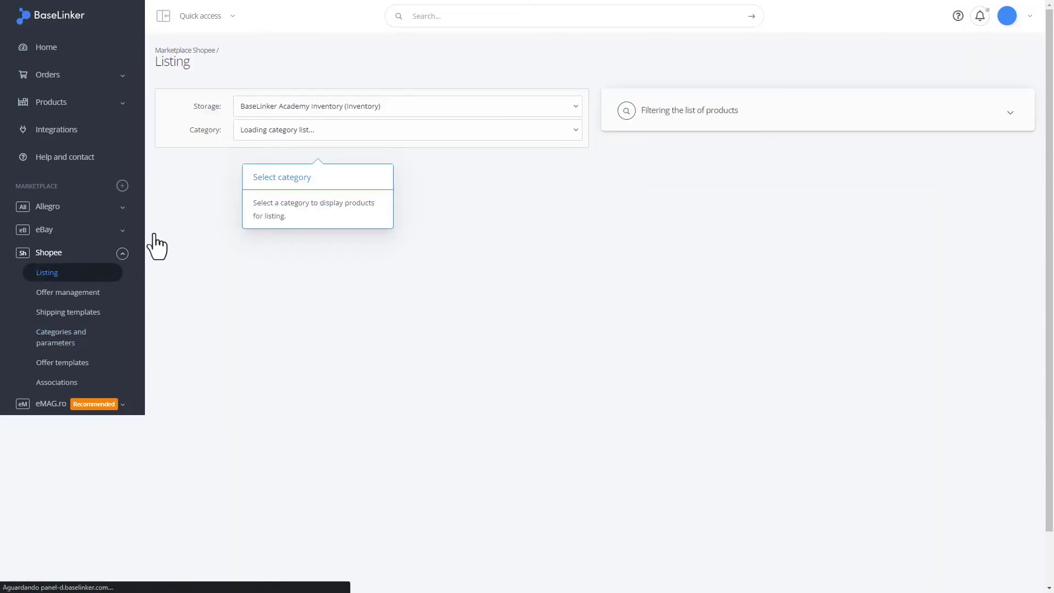
left_click(364, 134)
left_click(356, 167)
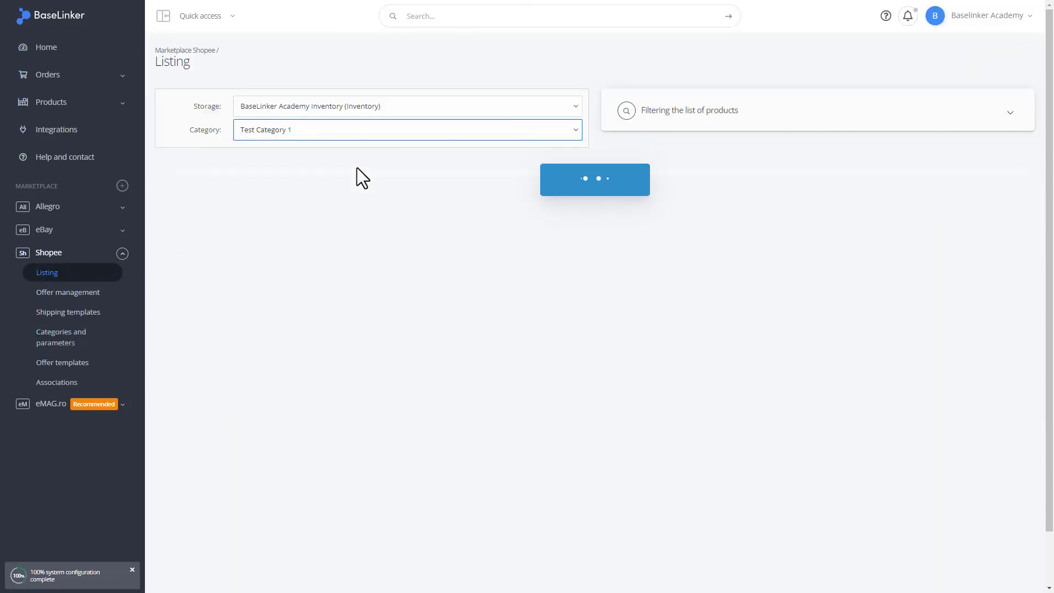
left_click(969, 247)
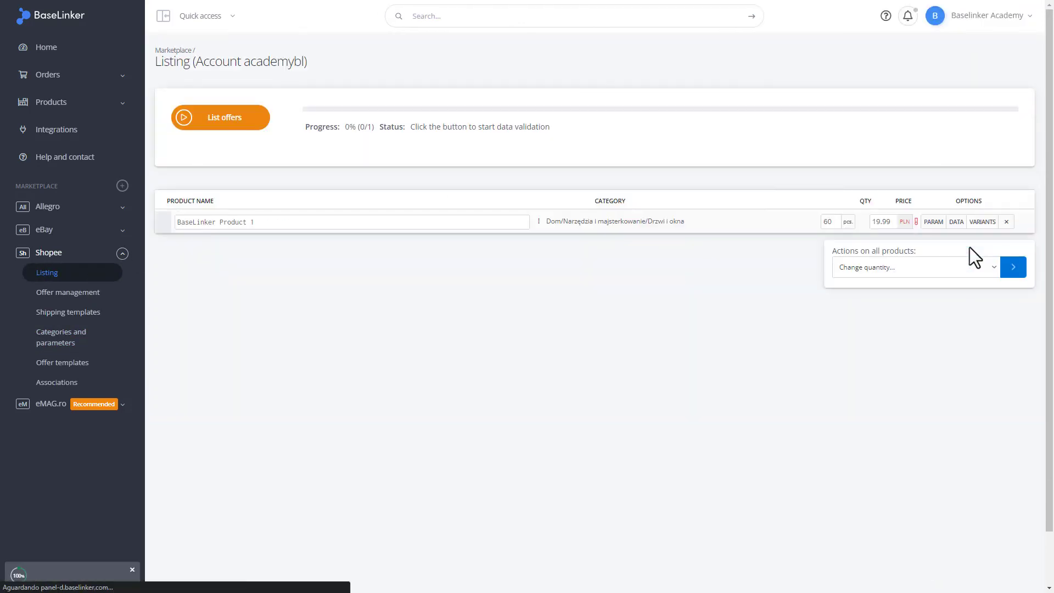
left_click(936, 223)
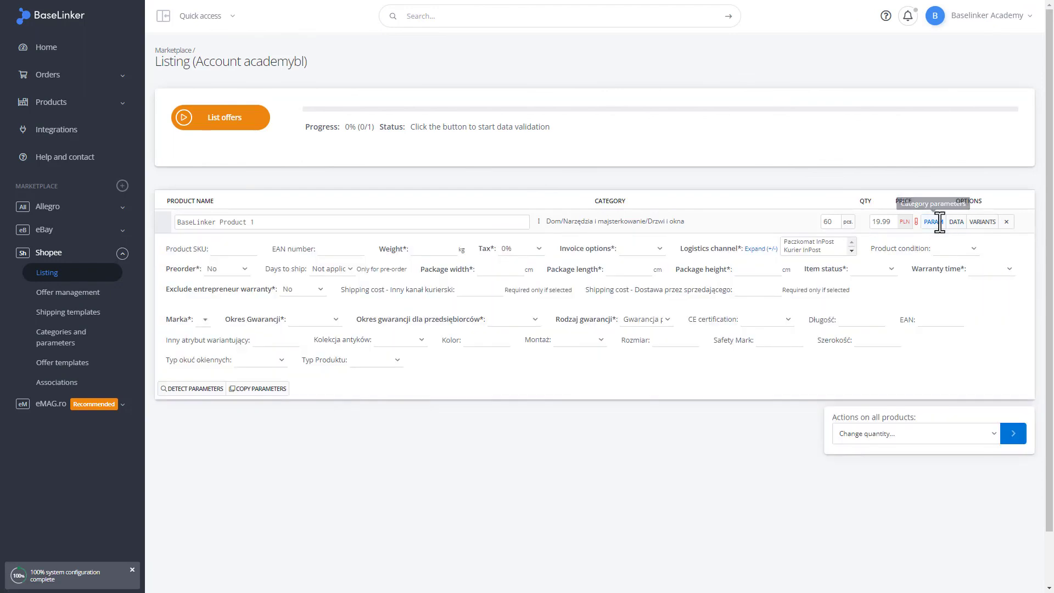
left_click(659, 320)
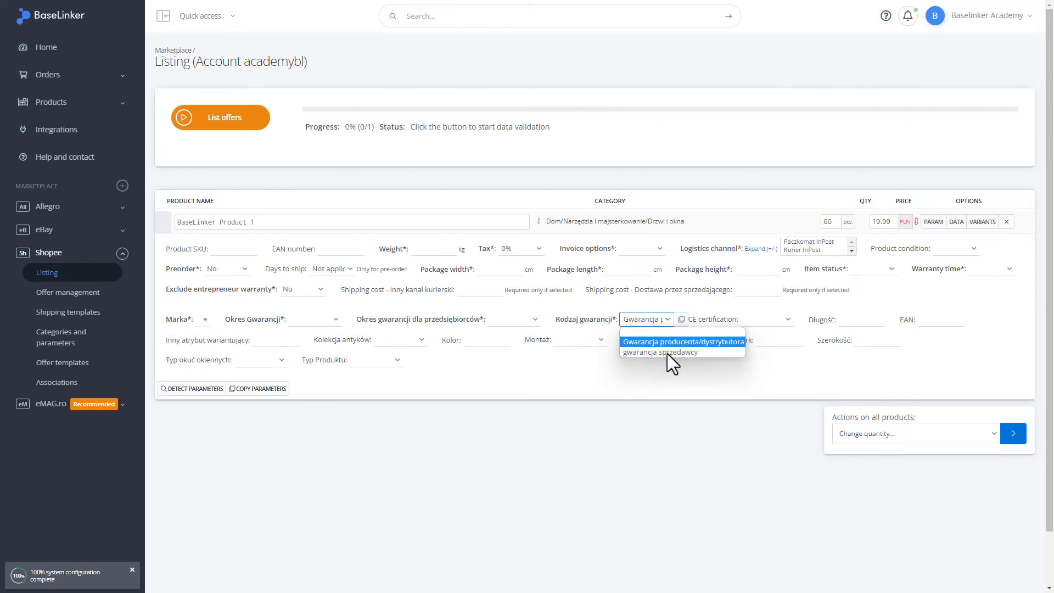
left_click(722, 423)
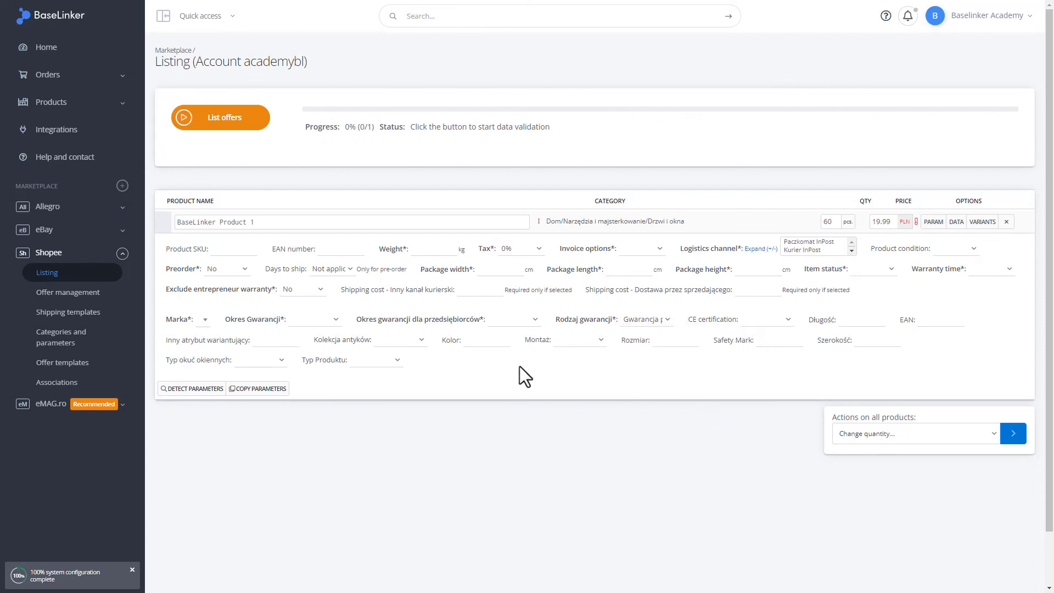